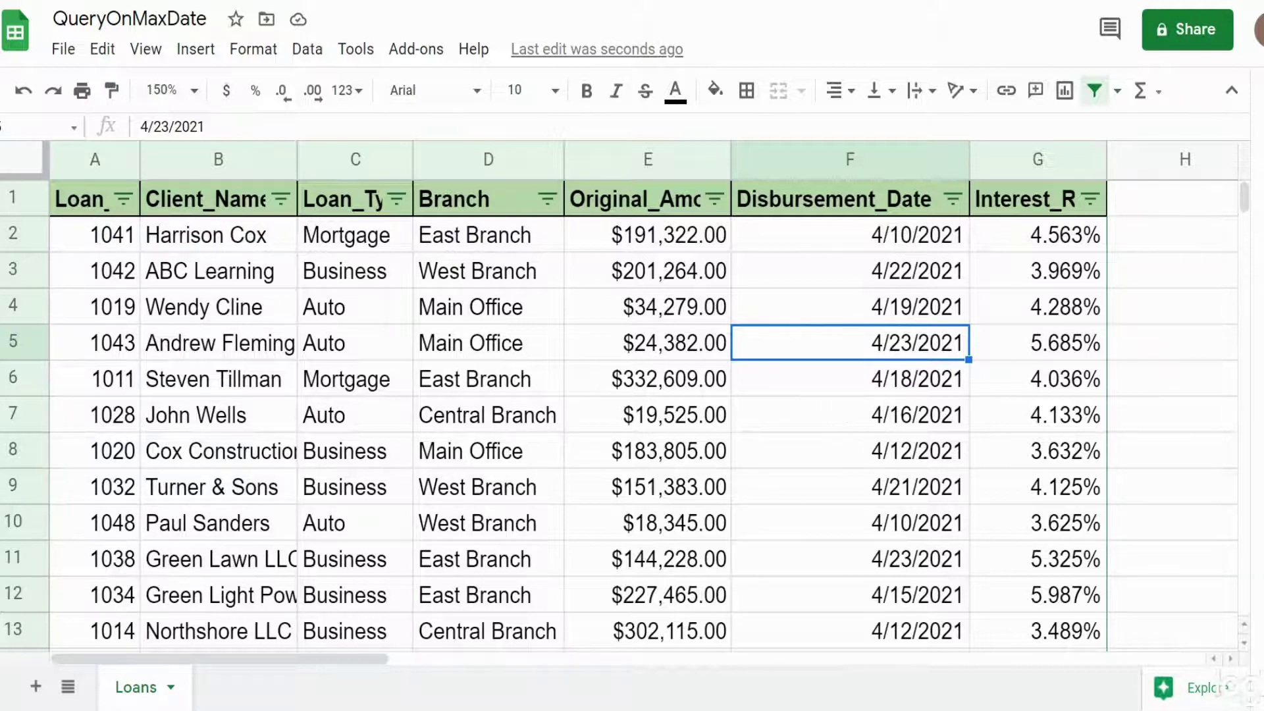
# Add a new Sheet7 and start a QUERY formula in cell A2.
pyautogui.click(828, 163)
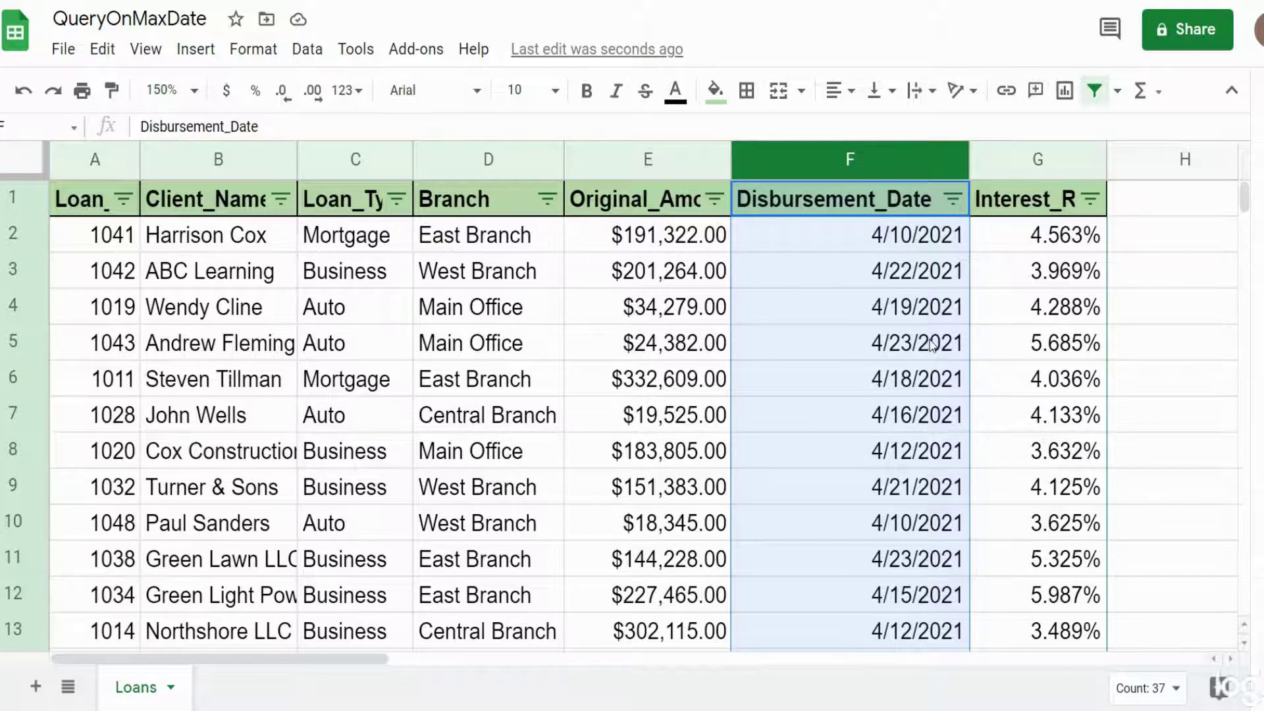
pyautogui.click(35, 686)
pyautogui.click(146, 239)
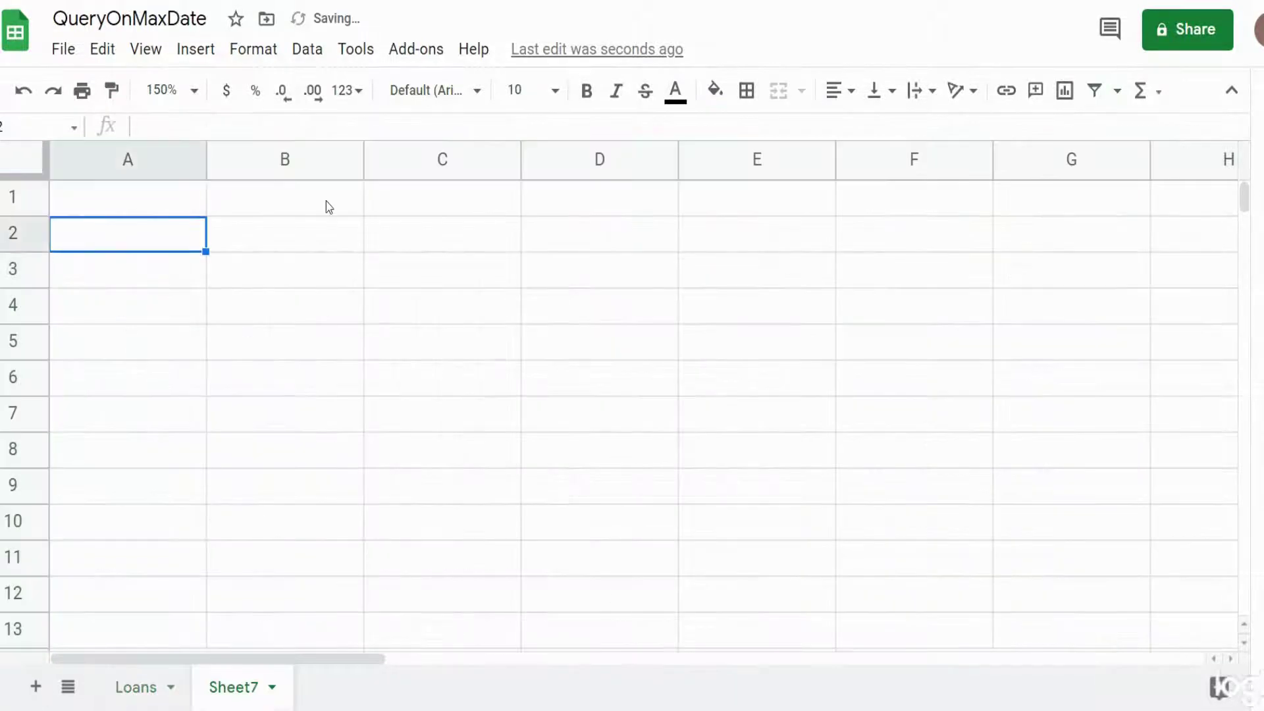
pyautogui.write('=Quer')
pyautogui.press('Tab')
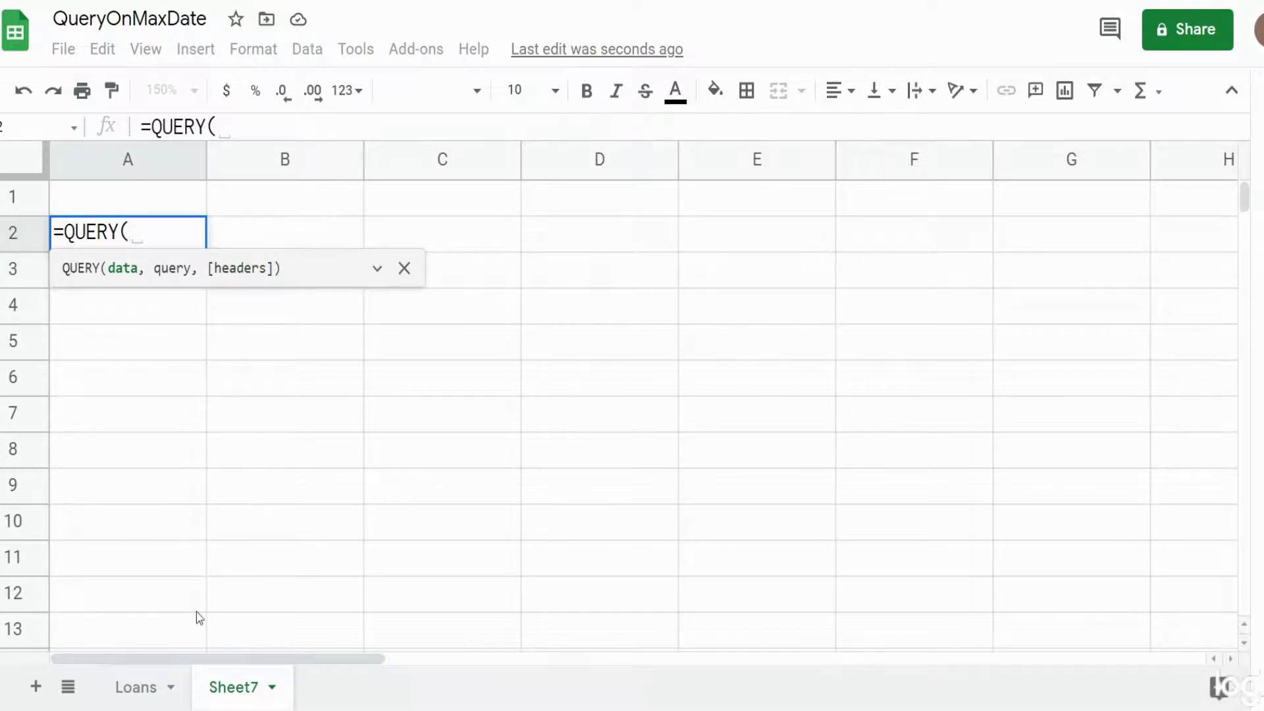
# Set the QUERY data to the absolute range Loans!$A$1:$G$37 and begin the "Select query string.
pyautogui.click(141, 686)
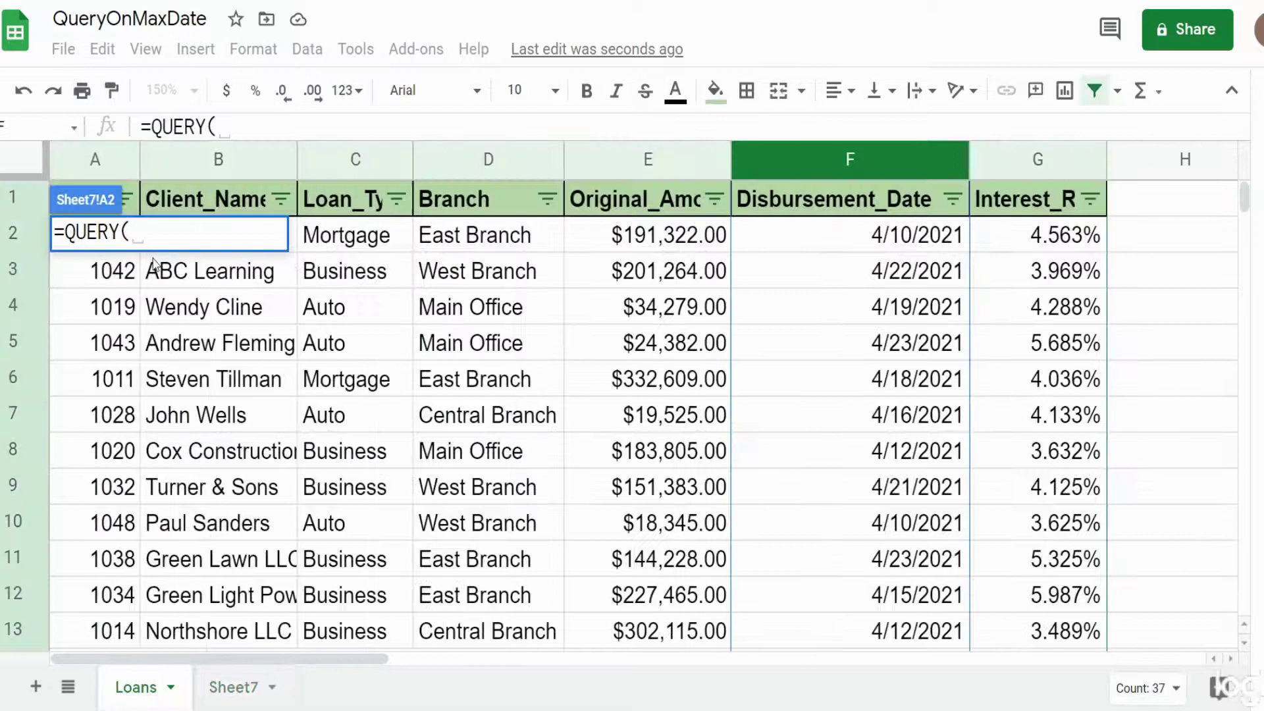
pyautogui.click(136, 199)
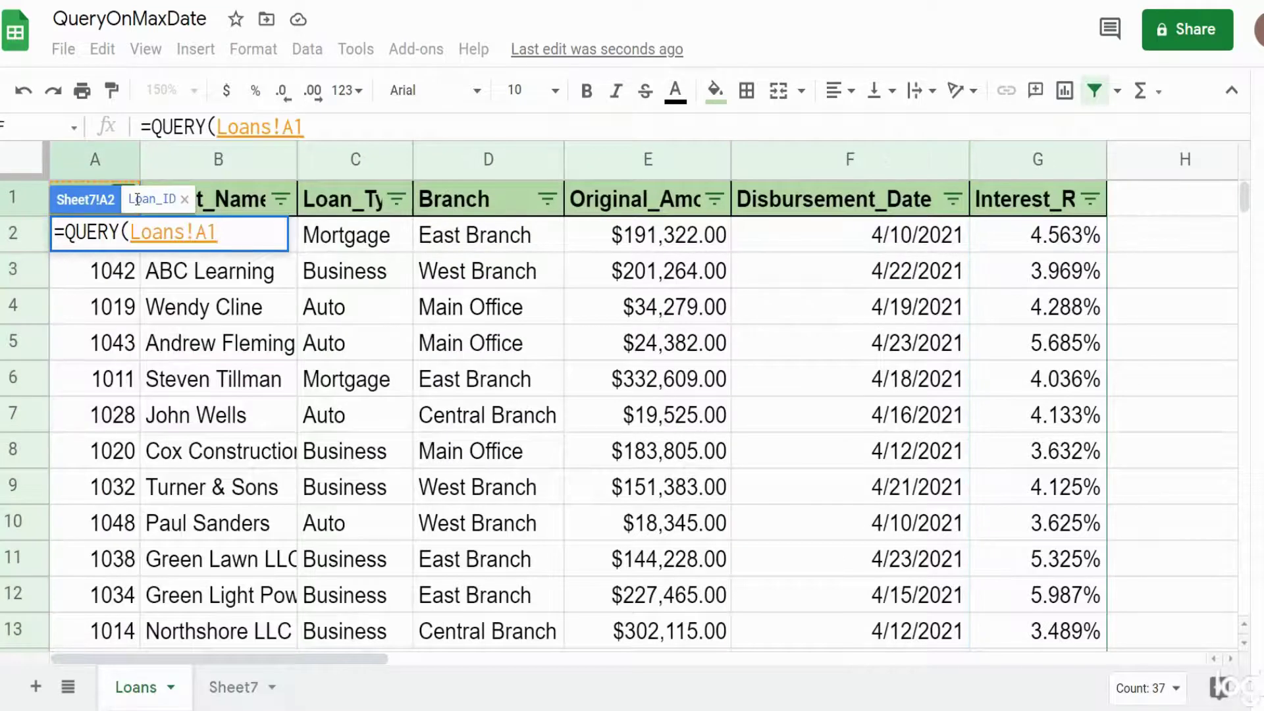
pyautogui.hotkey('ctrl', 'shift', 'Right')
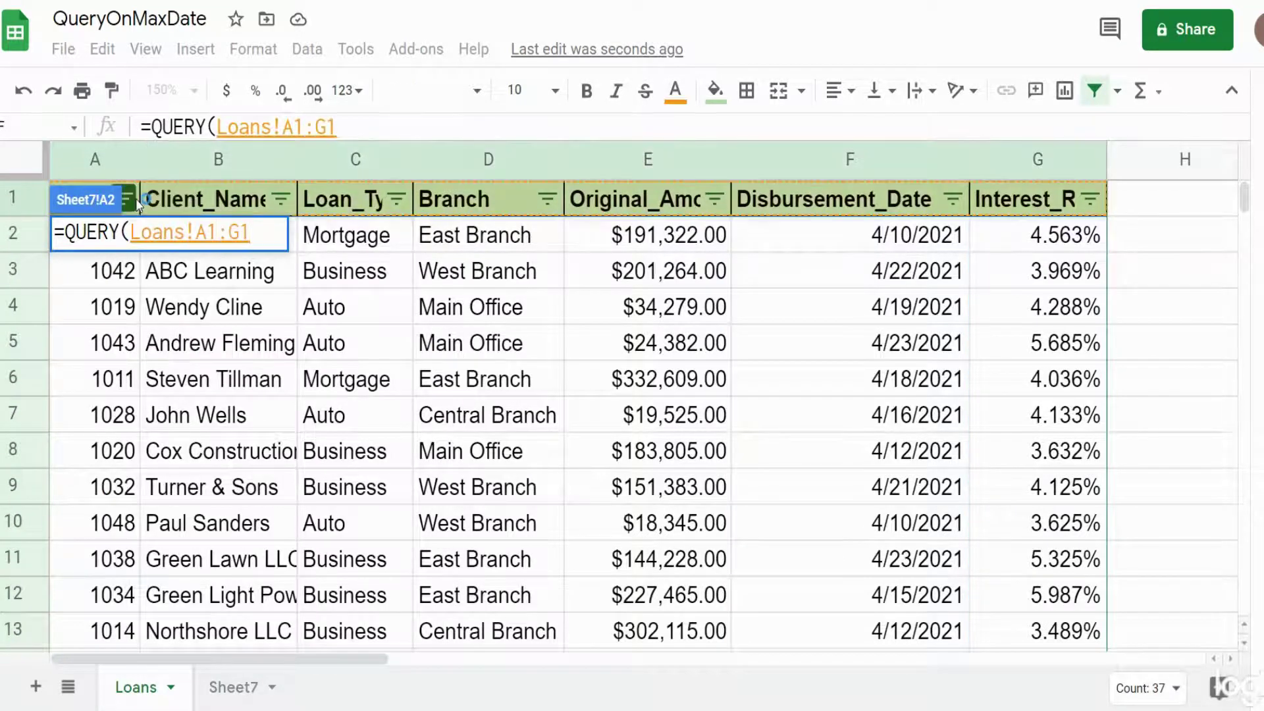
pyautogui.hotkey('ctrl', 'shift', 'Down')
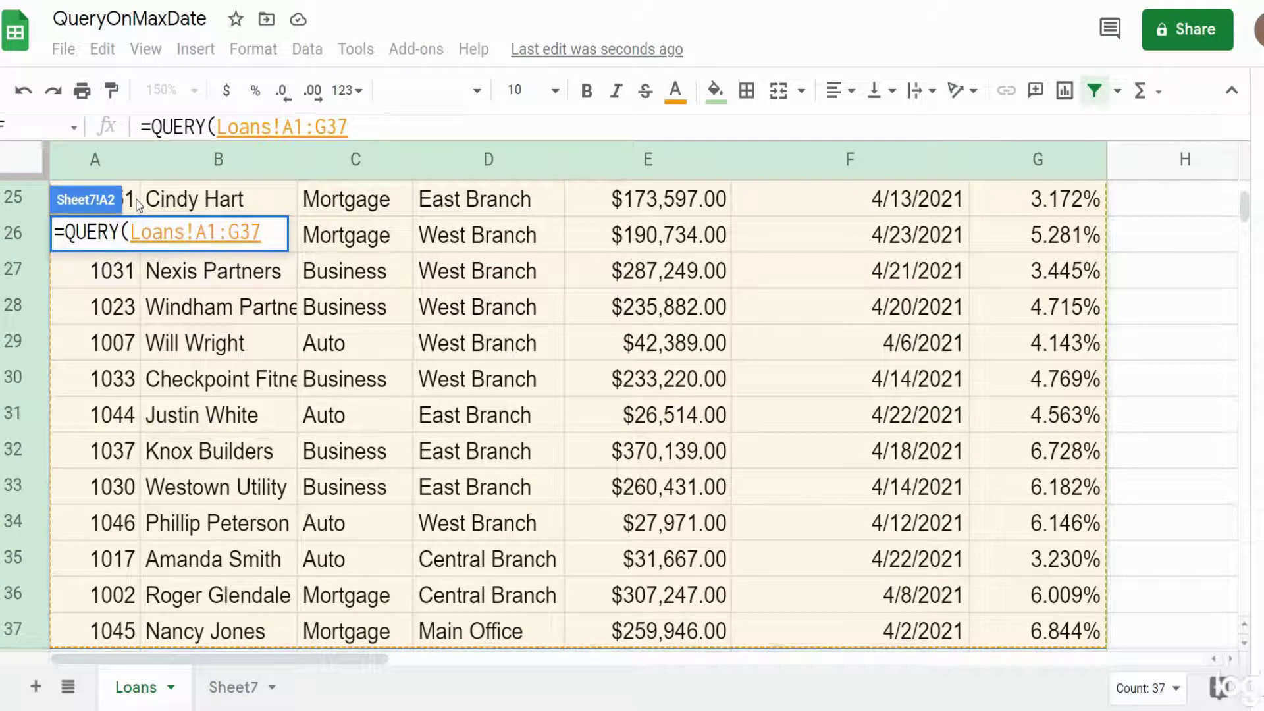
pyautogui.press('F4')
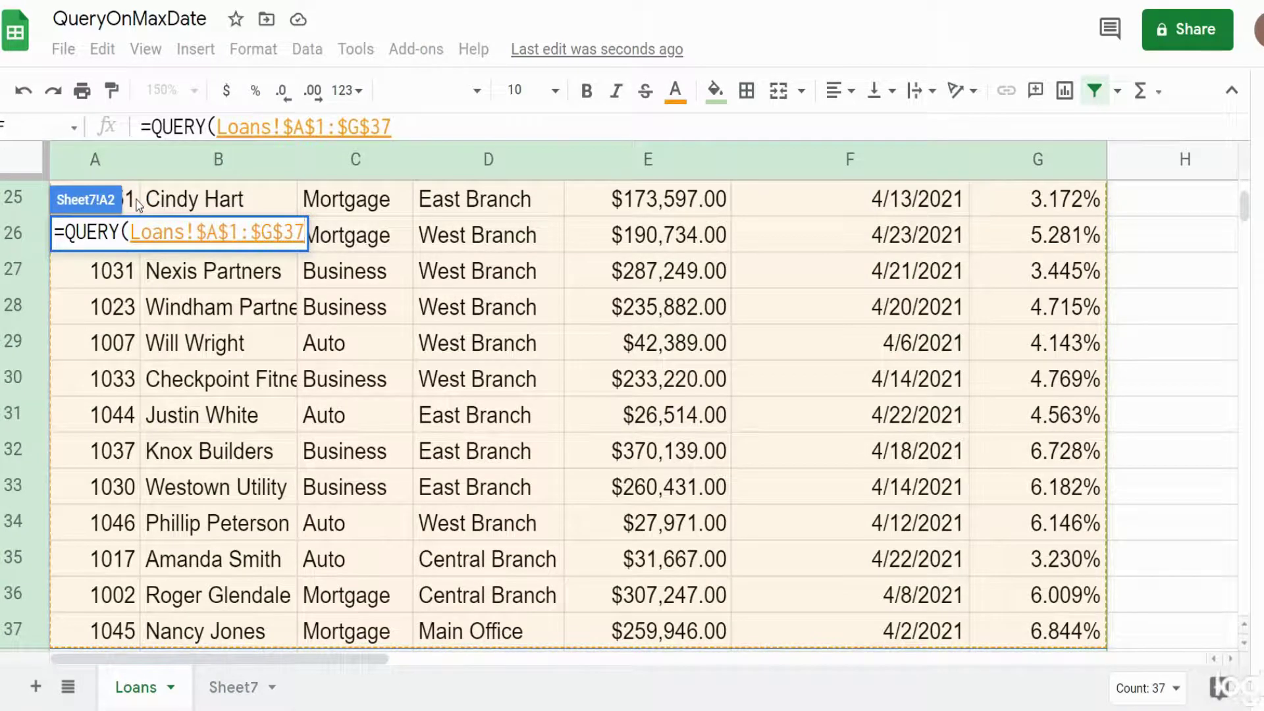
pyautogui.write(',')
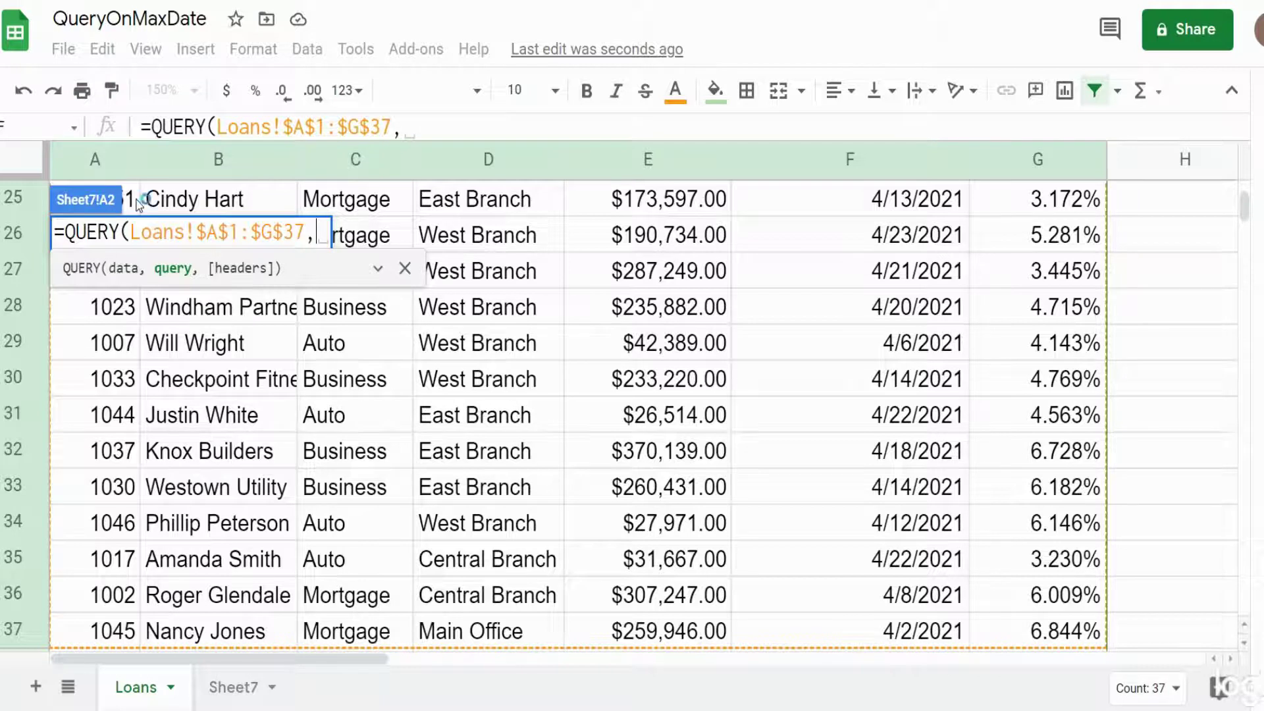
pyautogui.write('"S')
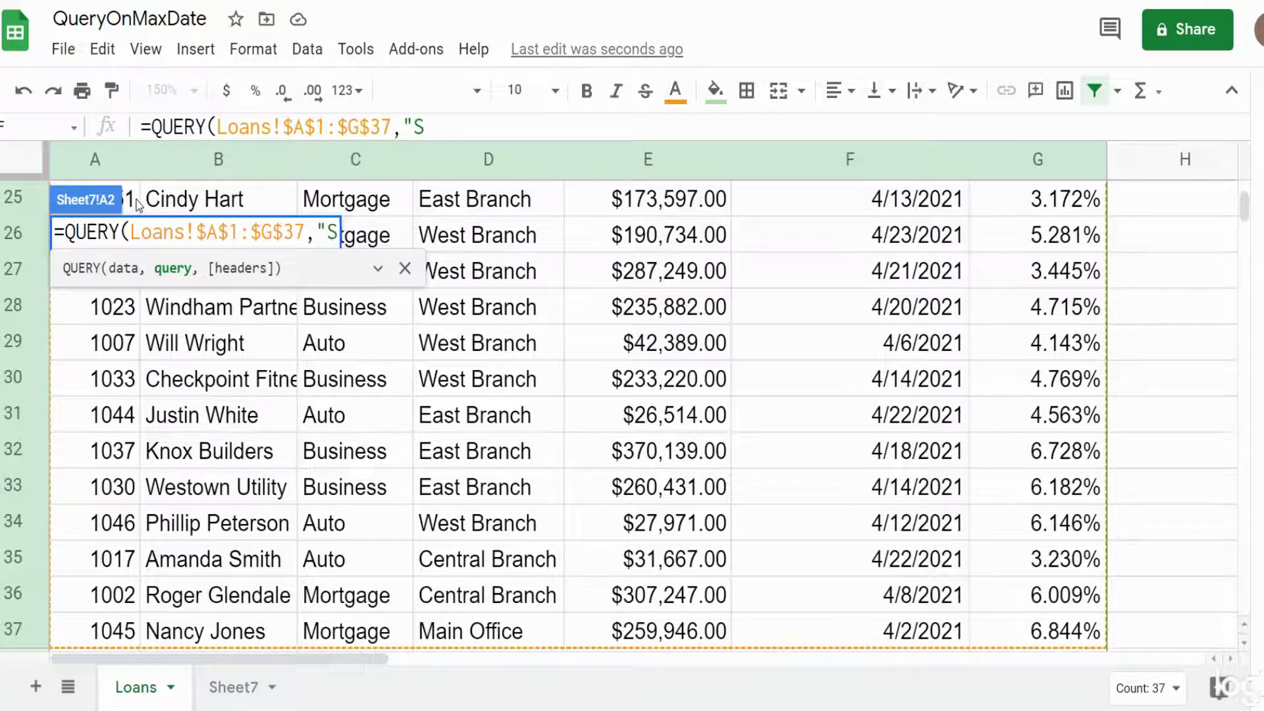
pyautogui.write('elect')
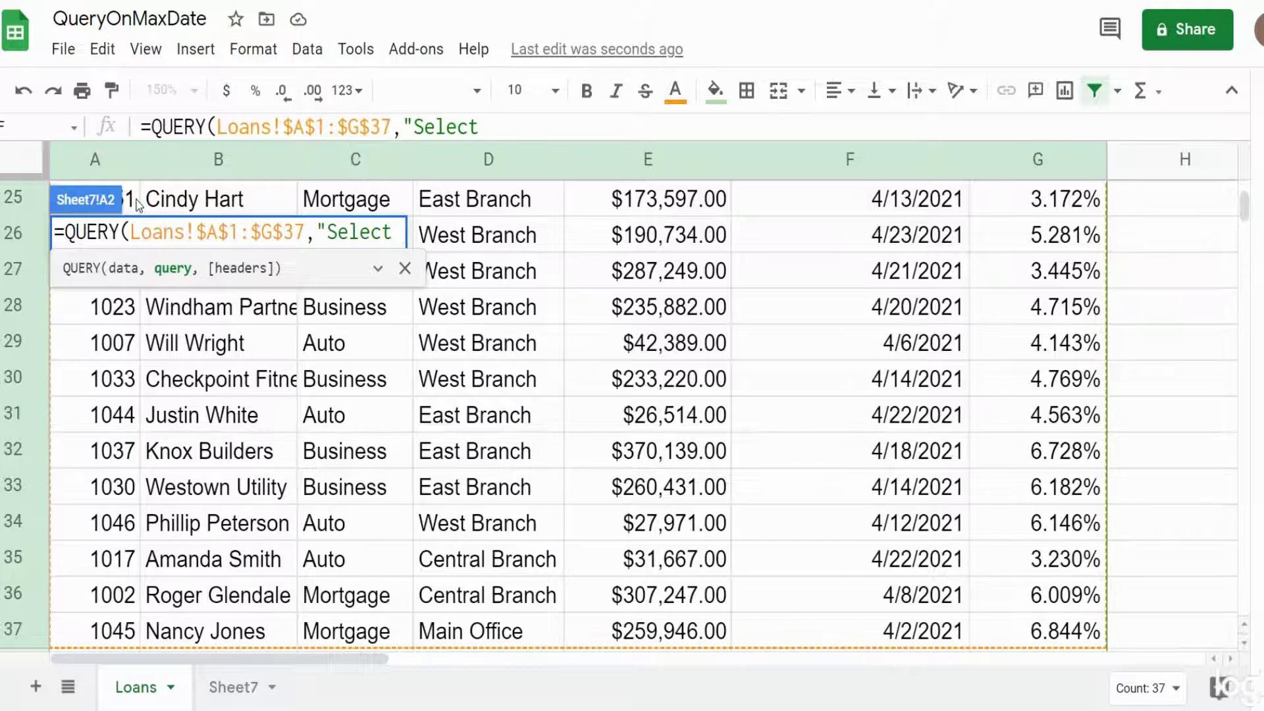
# Complete the query text as "Select * Where F = date '" in the formula.
pyautogui.write('* Where')
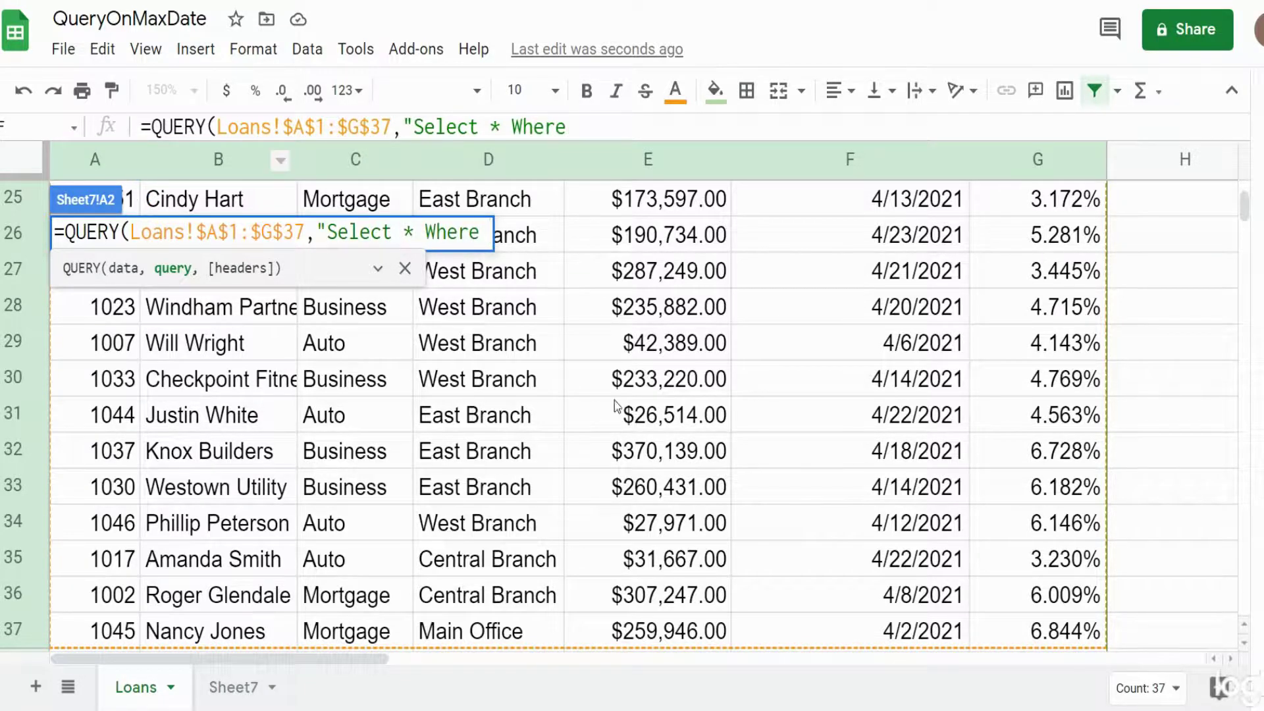
pyautogui.scroll(8, 615, 405)
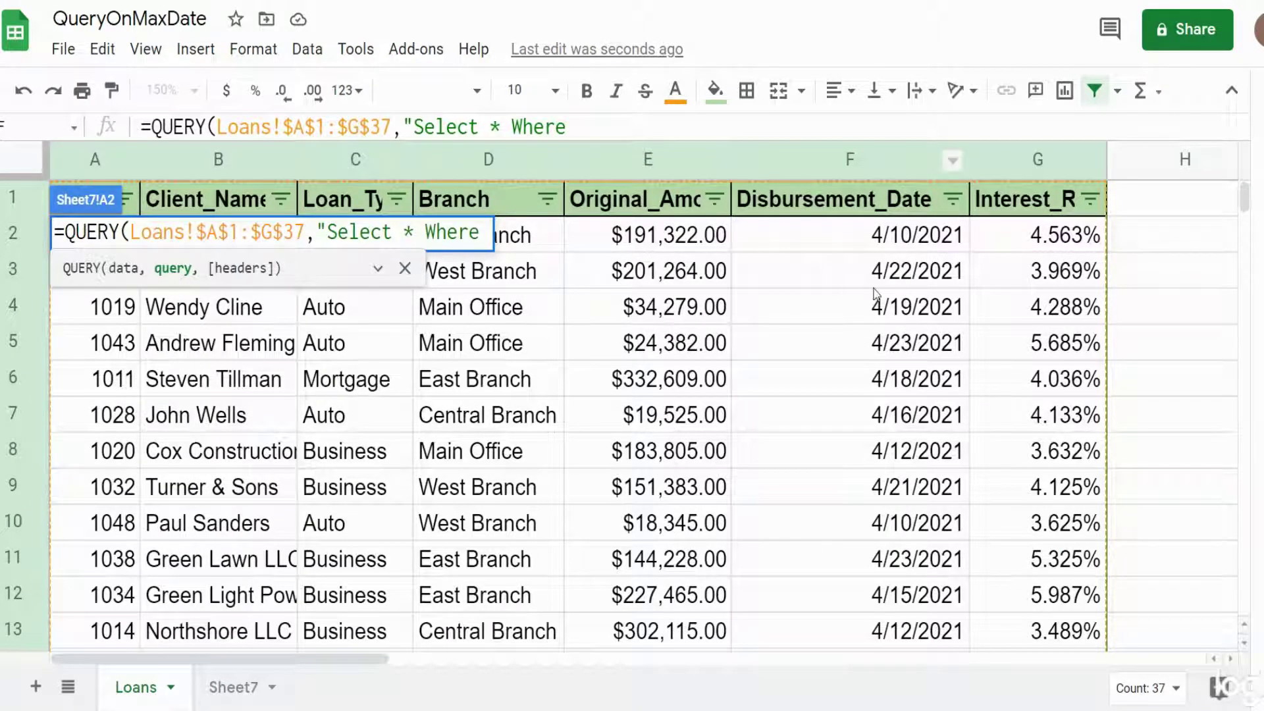
pyautogui.write('F = ')
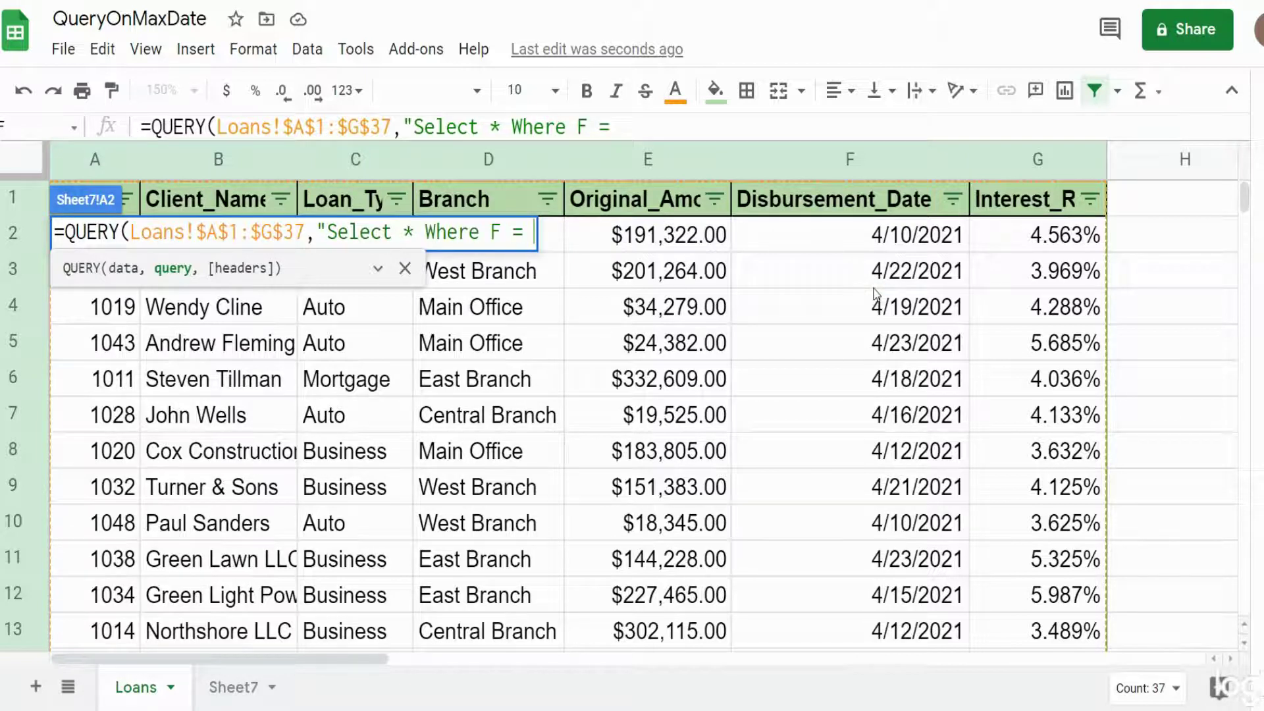
pyautogui.write('date')
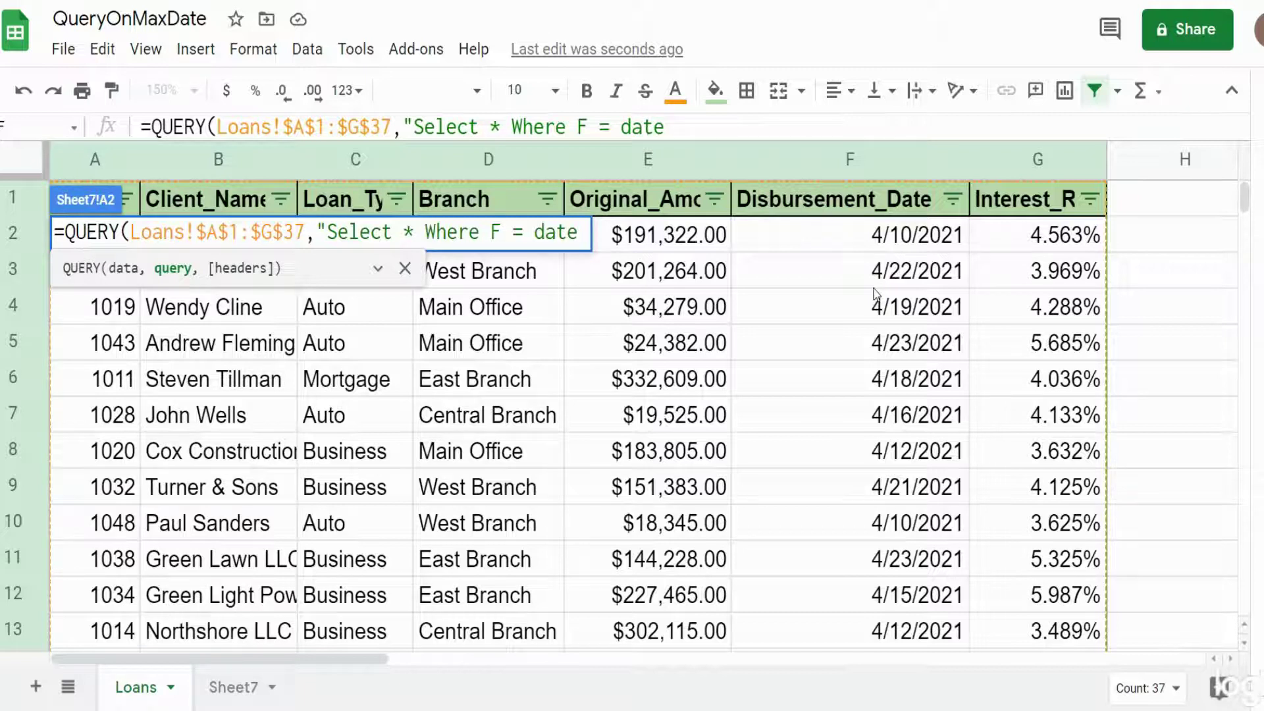
pyautogui.write("'")
pyautogui.write('"')
# Append &Max(Loans!$F:$F) so the date condition uses column F's latest date.
pyautogui.write('&')
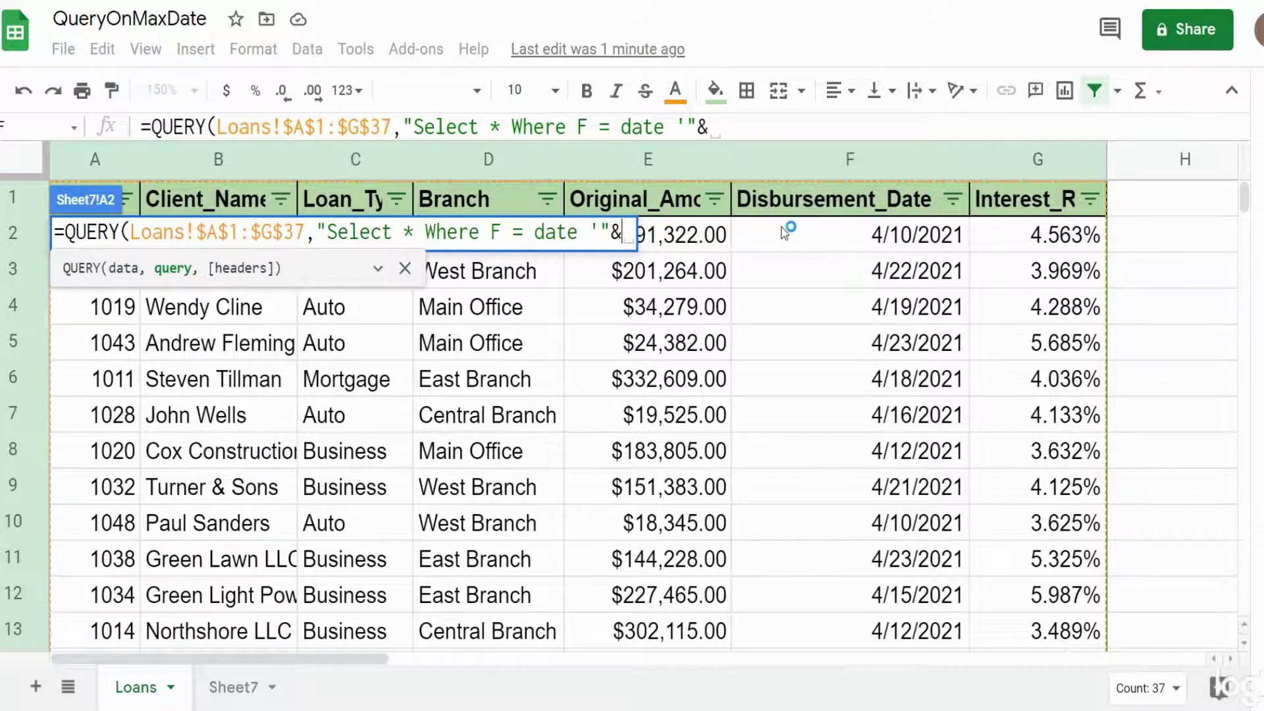
pyautogui.write('Max')
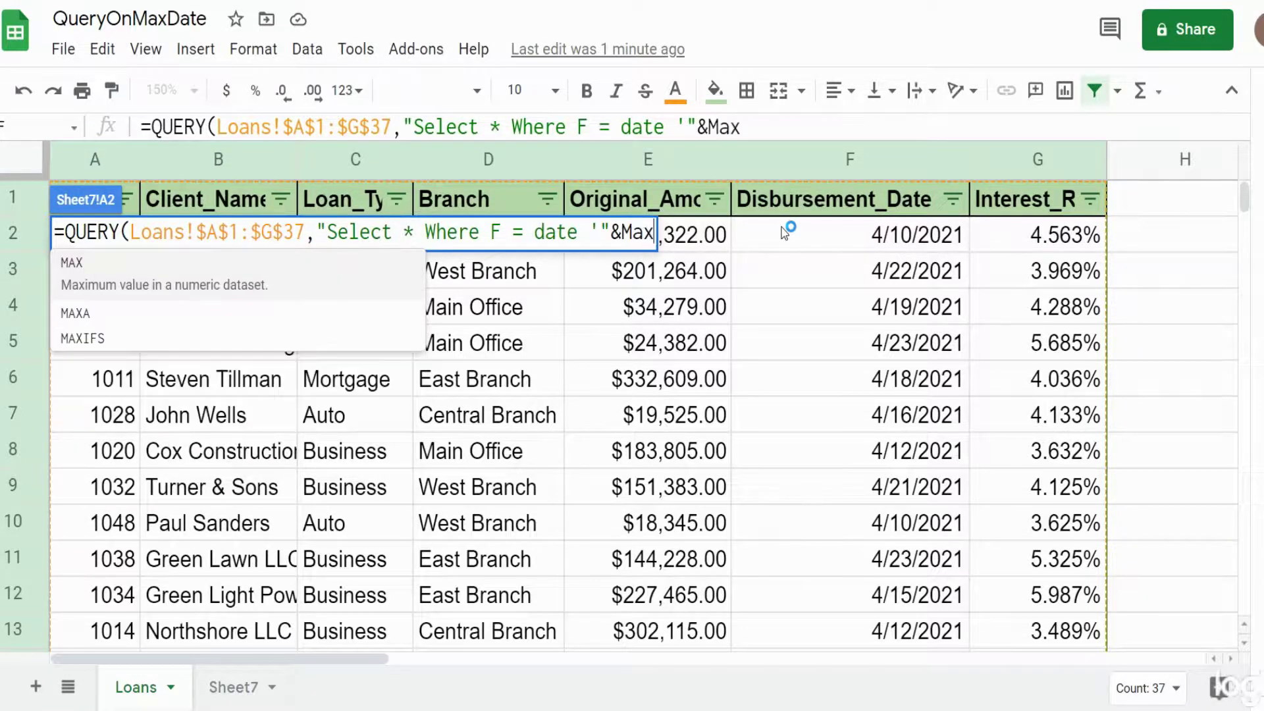
pyautogui.write('(Loans')
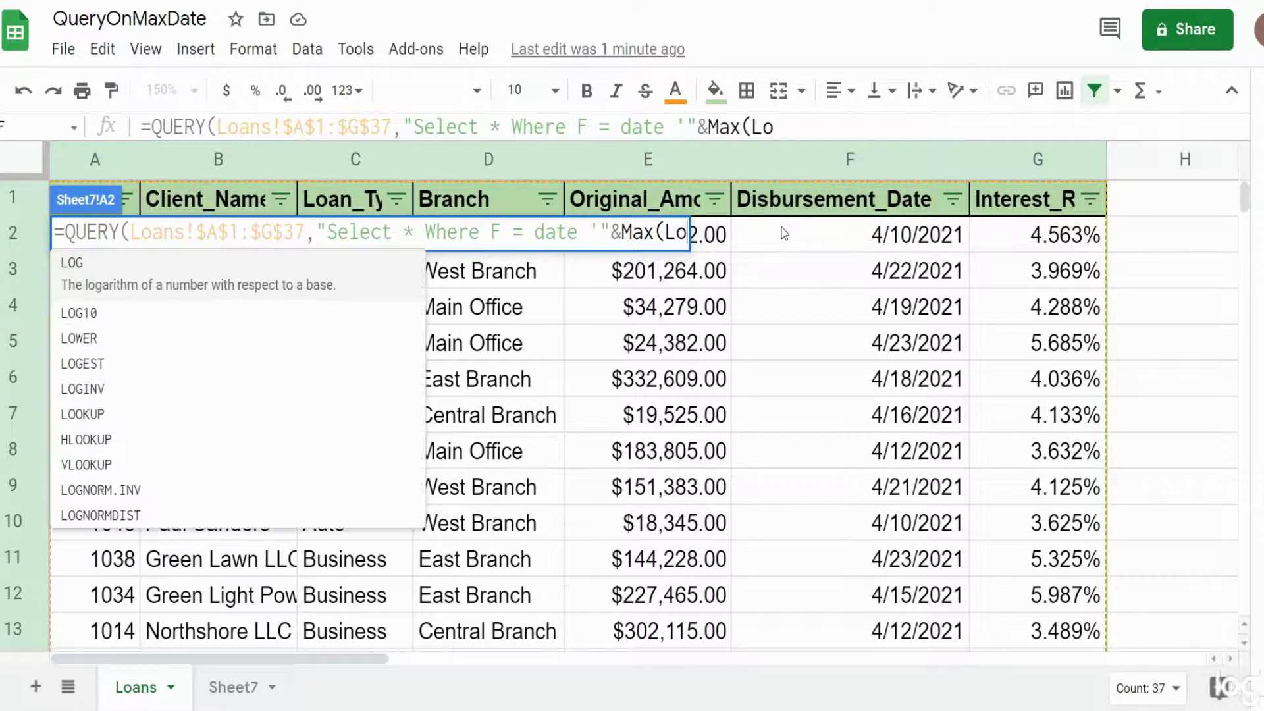
pyautogui.write('!$F')
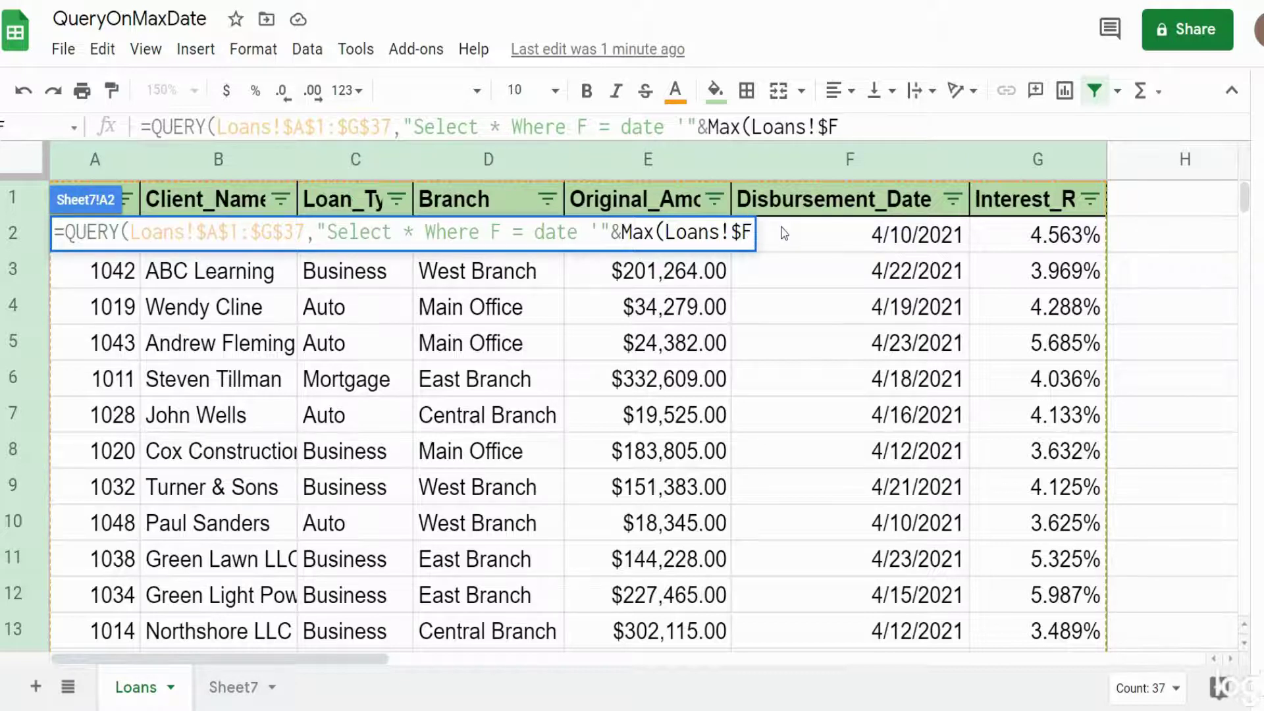
pyautogui.write(':$F)')
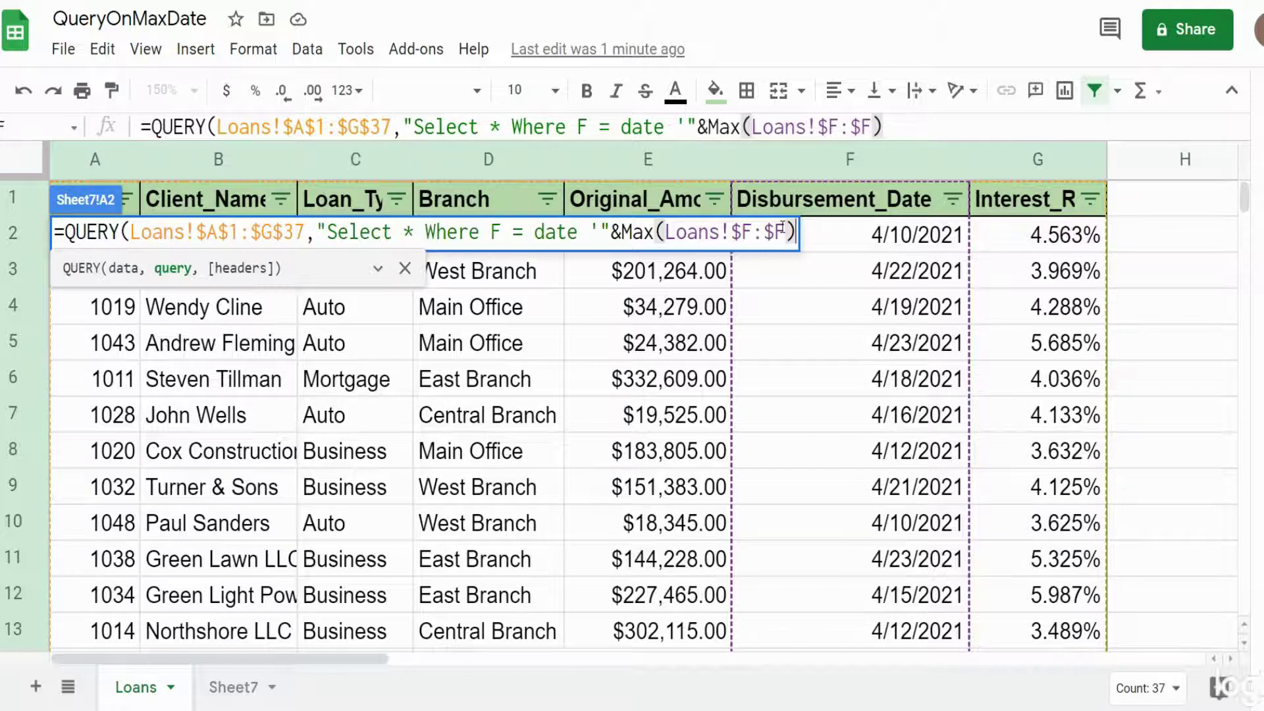
# Wrap the Max in TEXT with the format "YYYY-MM-DD".
pyautogui.click(623, 227)
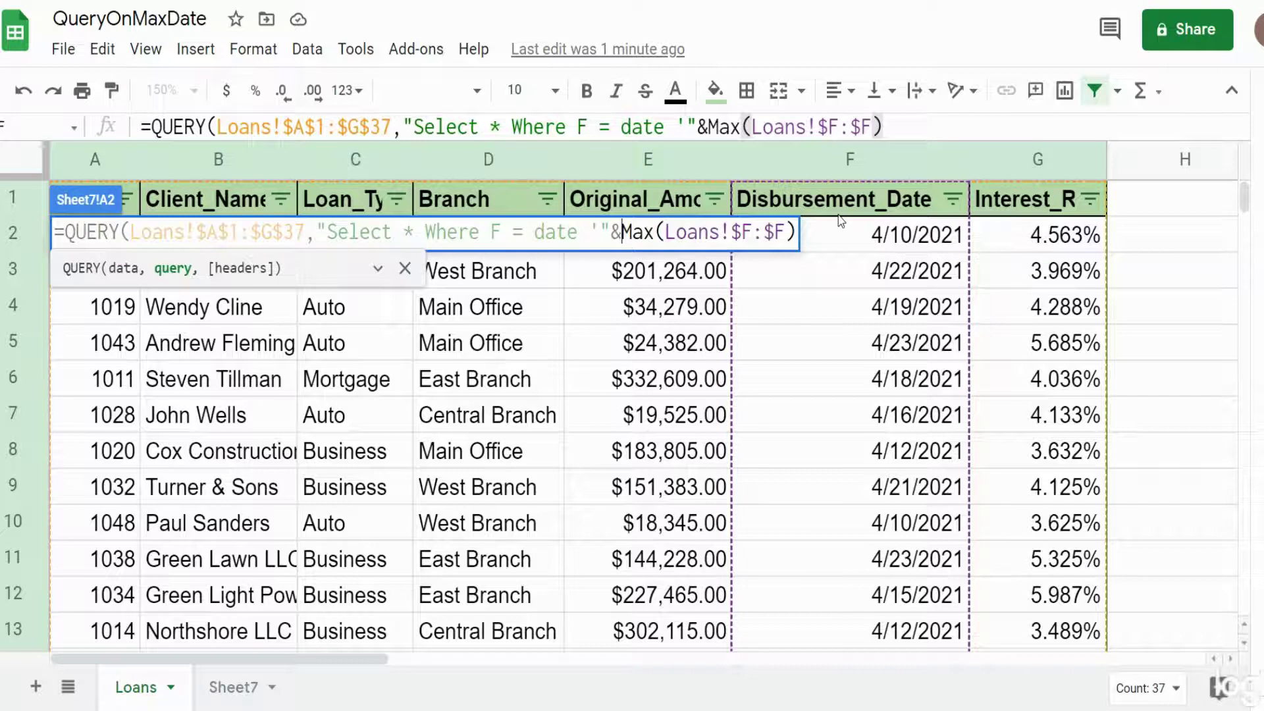
pyautogui.write('Tex')
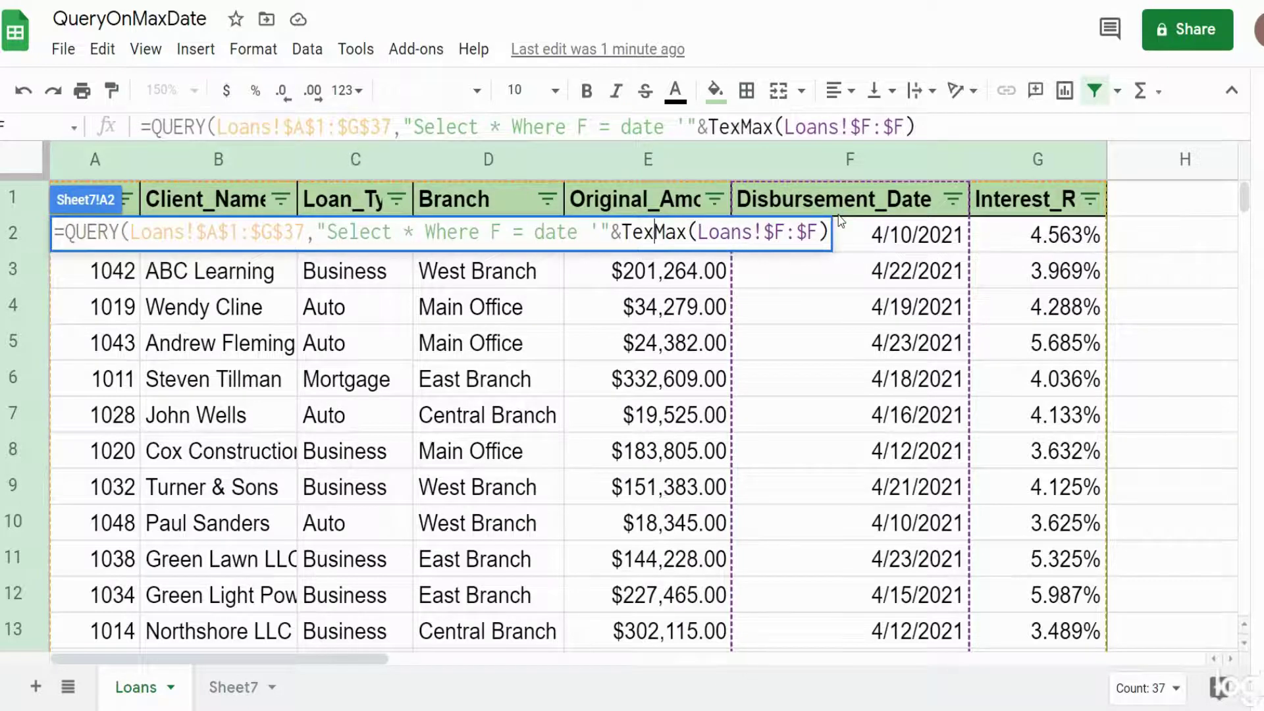
pyautogui.write('t')
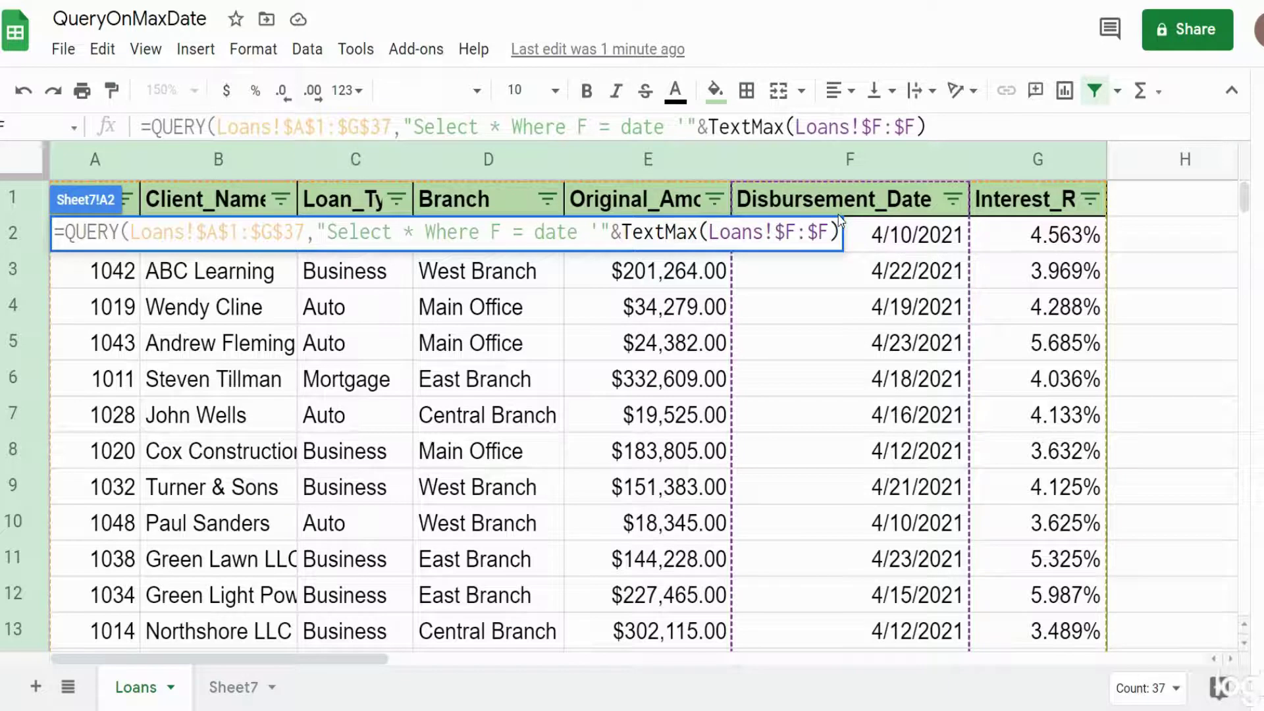
pyautogui.write('(')
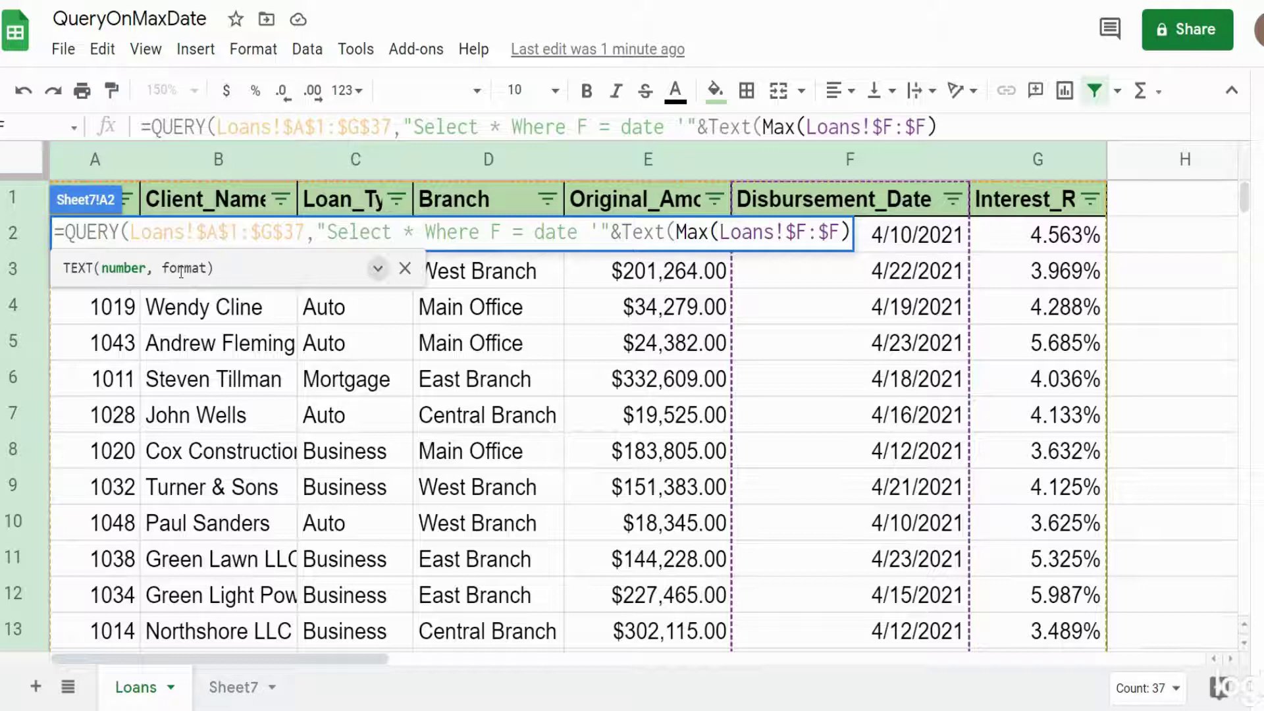
pyautogui.click(848, 231)
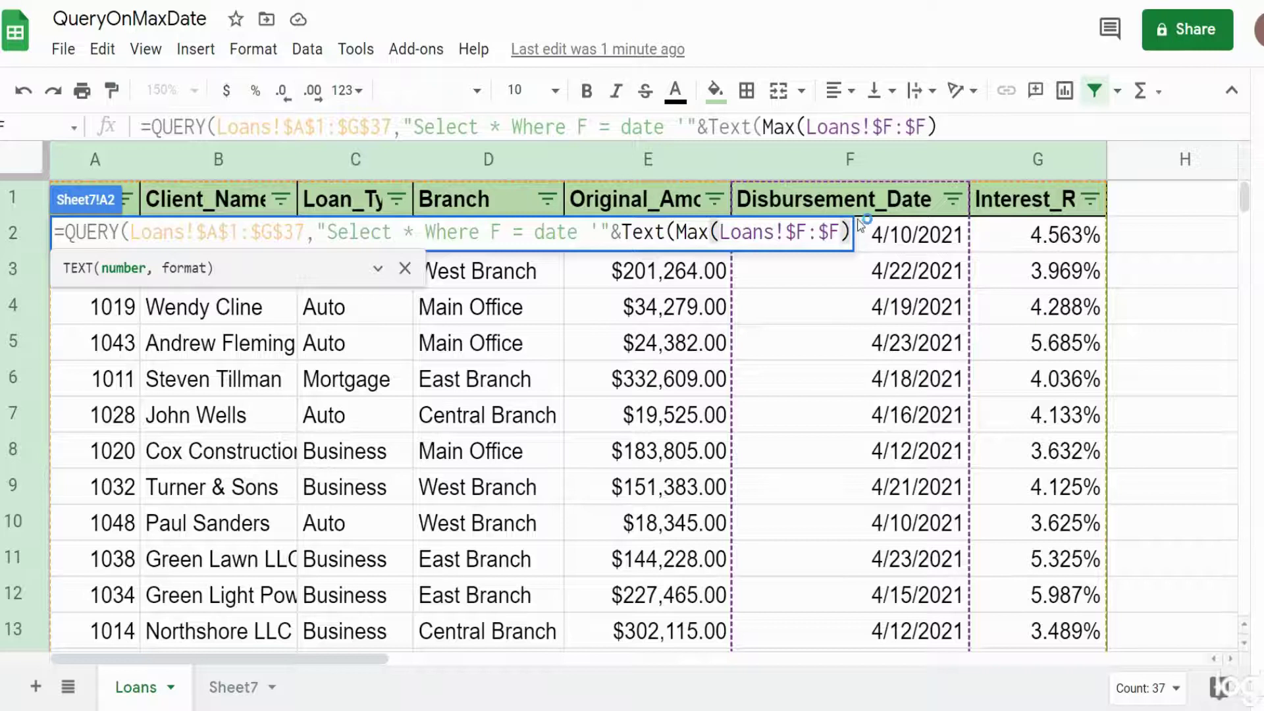
pyautogui.write(',')
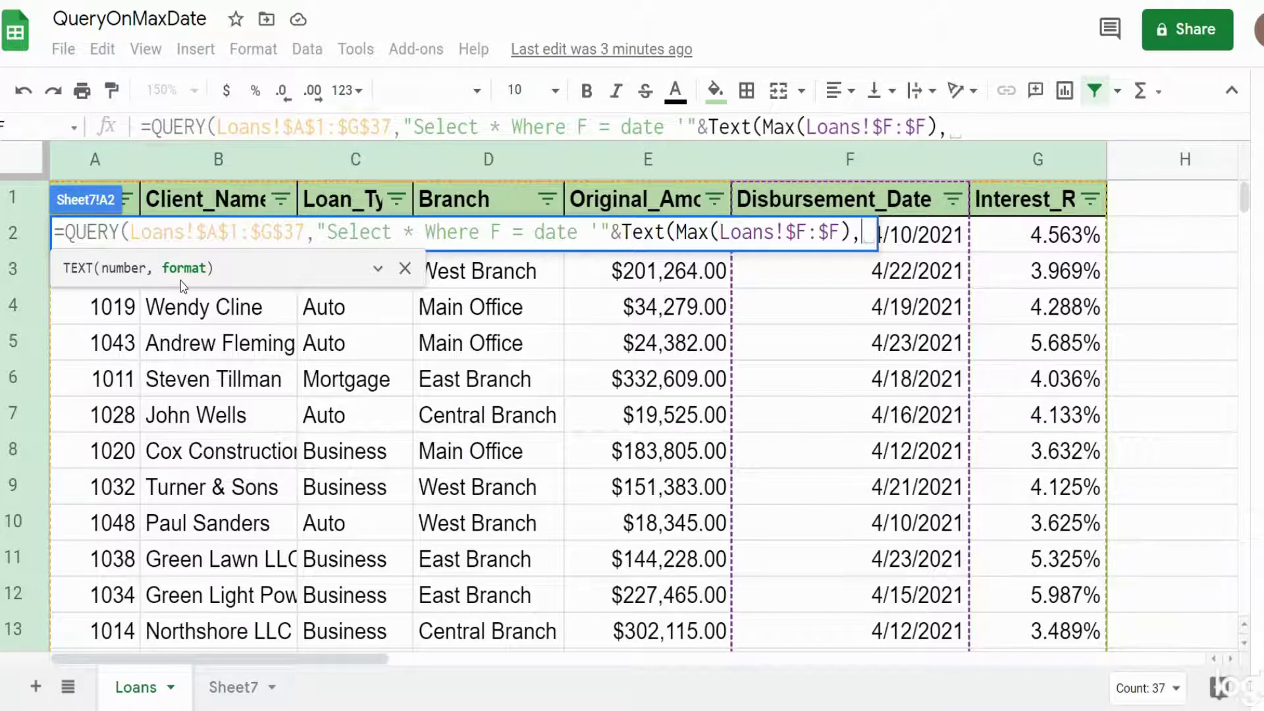
pyautogui.write('"')
pyautogui.write('YYY')
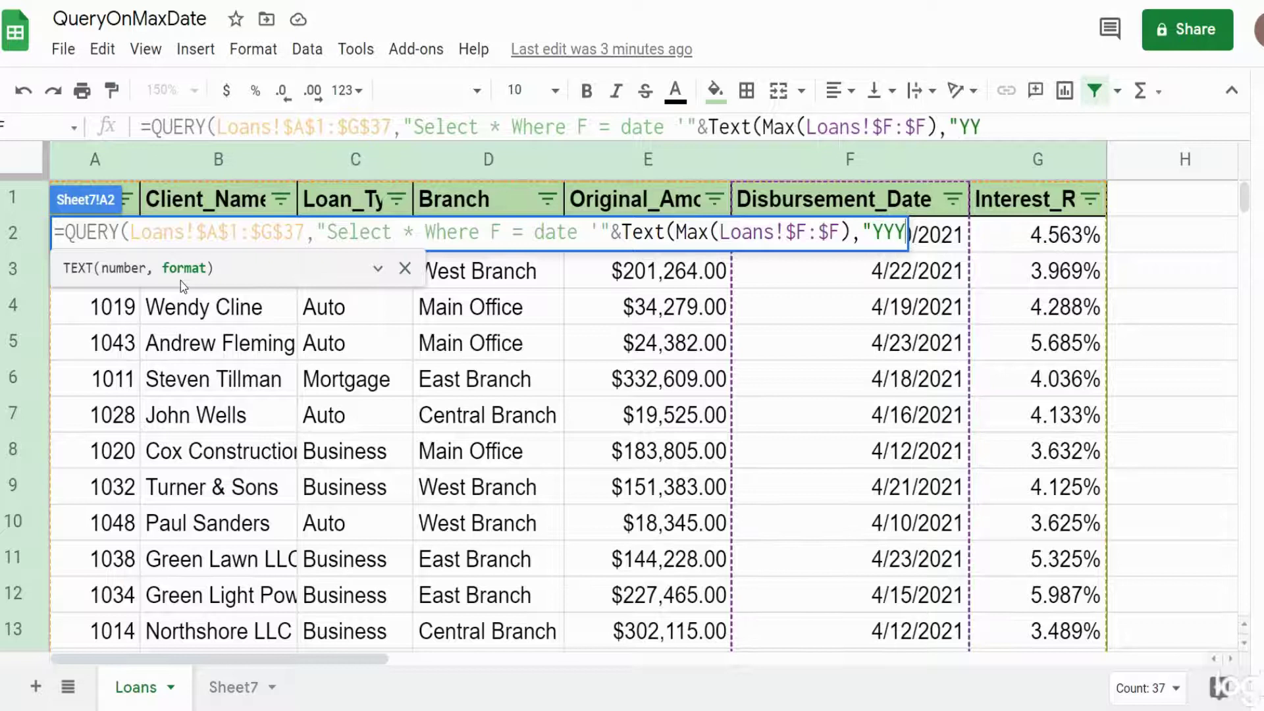
pyautogui.write('Y-MM-')
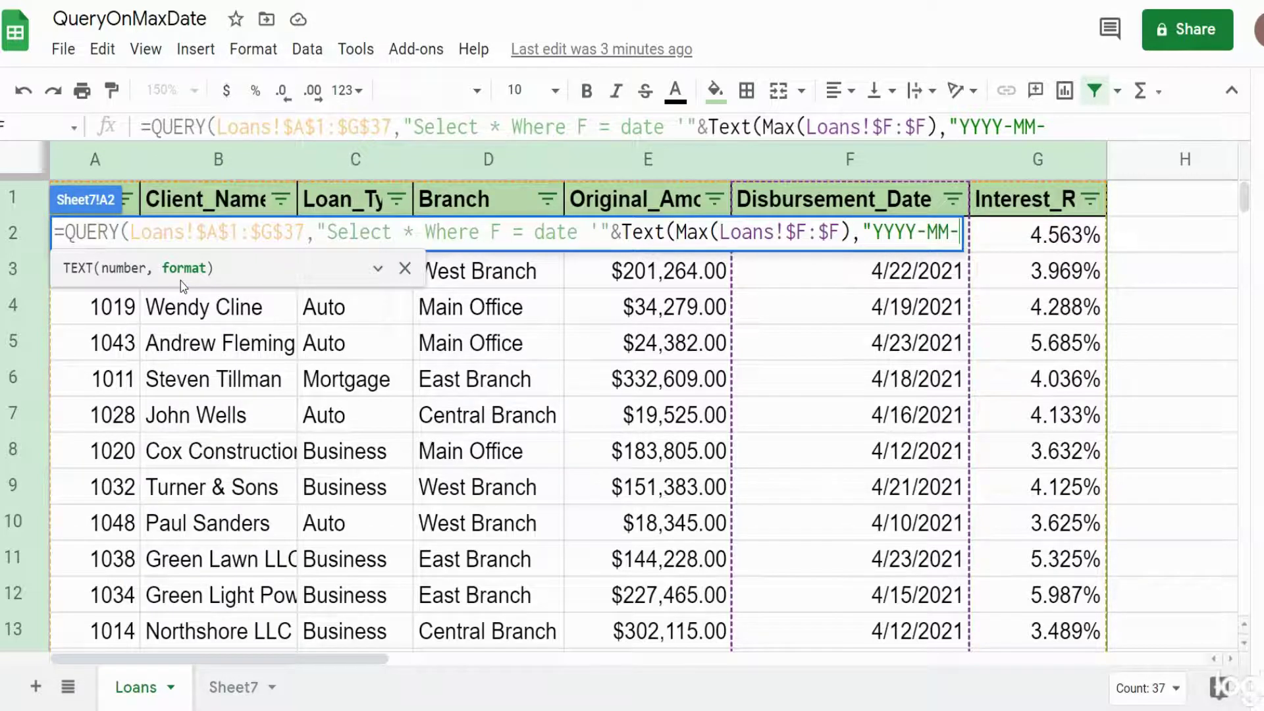
pyautogui.write('DD"')
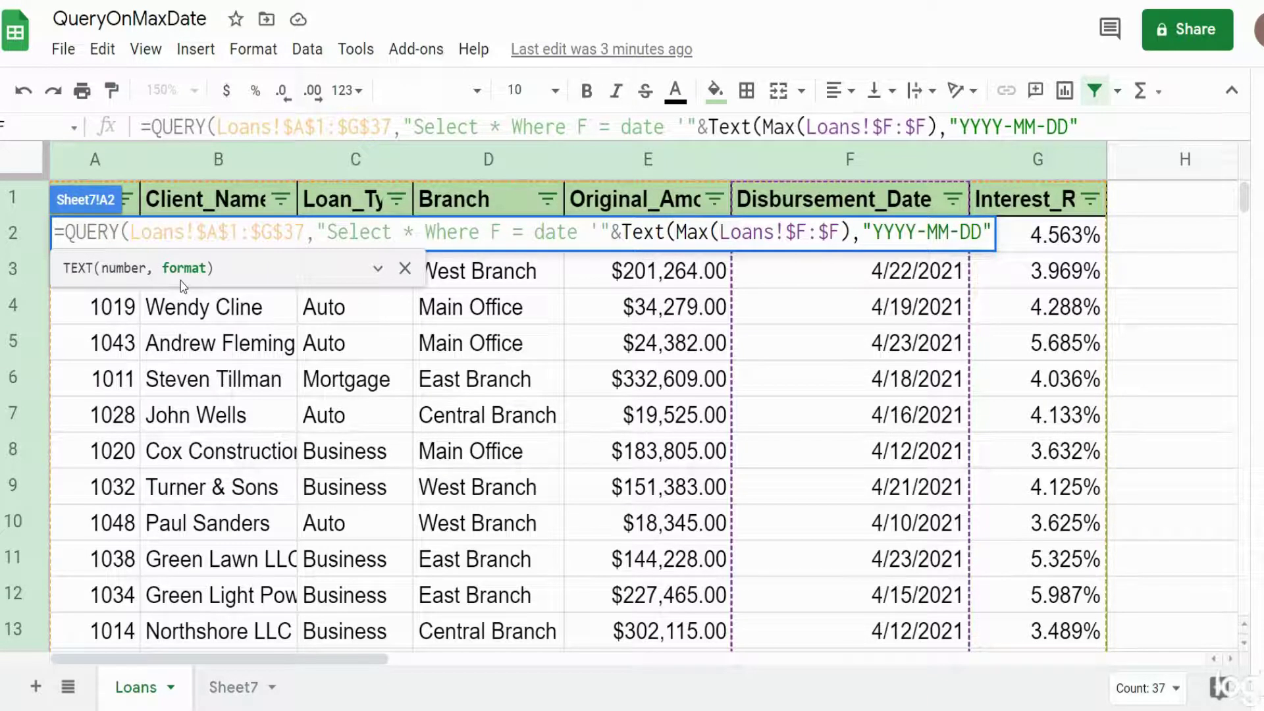
pyautogui.write(')')
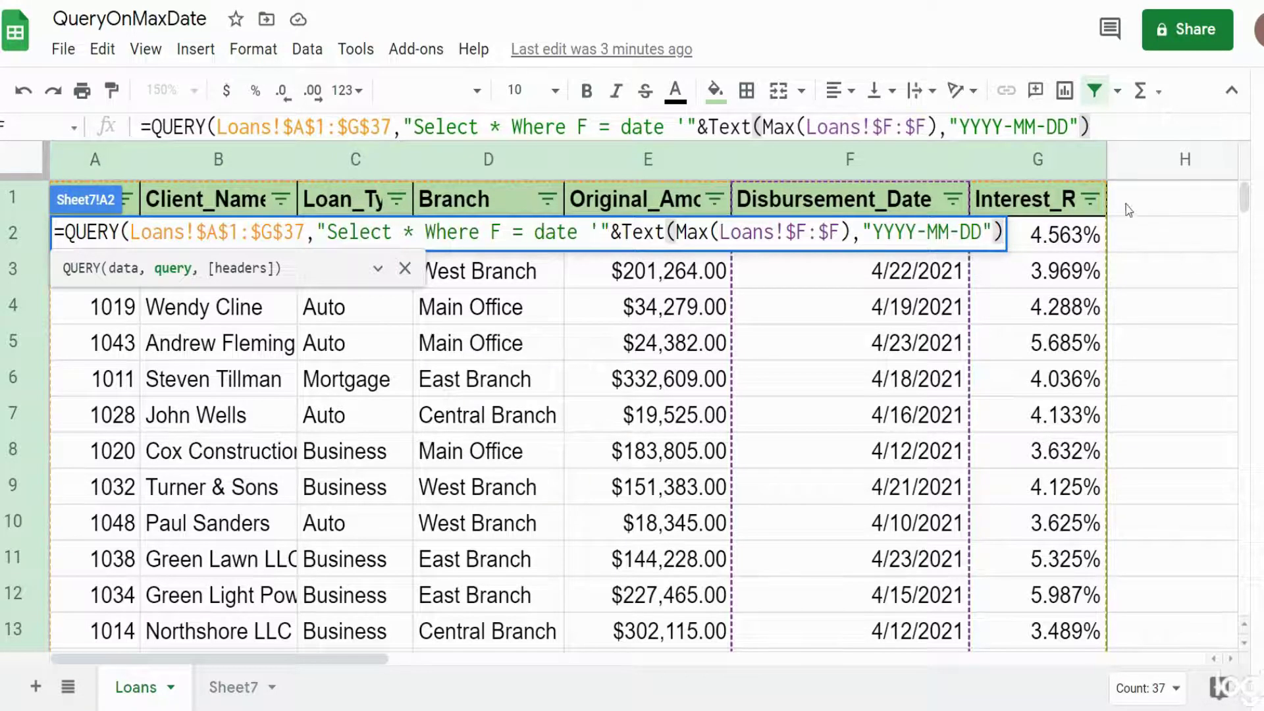
# Close the query string with &"'", set headers to 1, and enter the formula.
pyautogui.write('&')
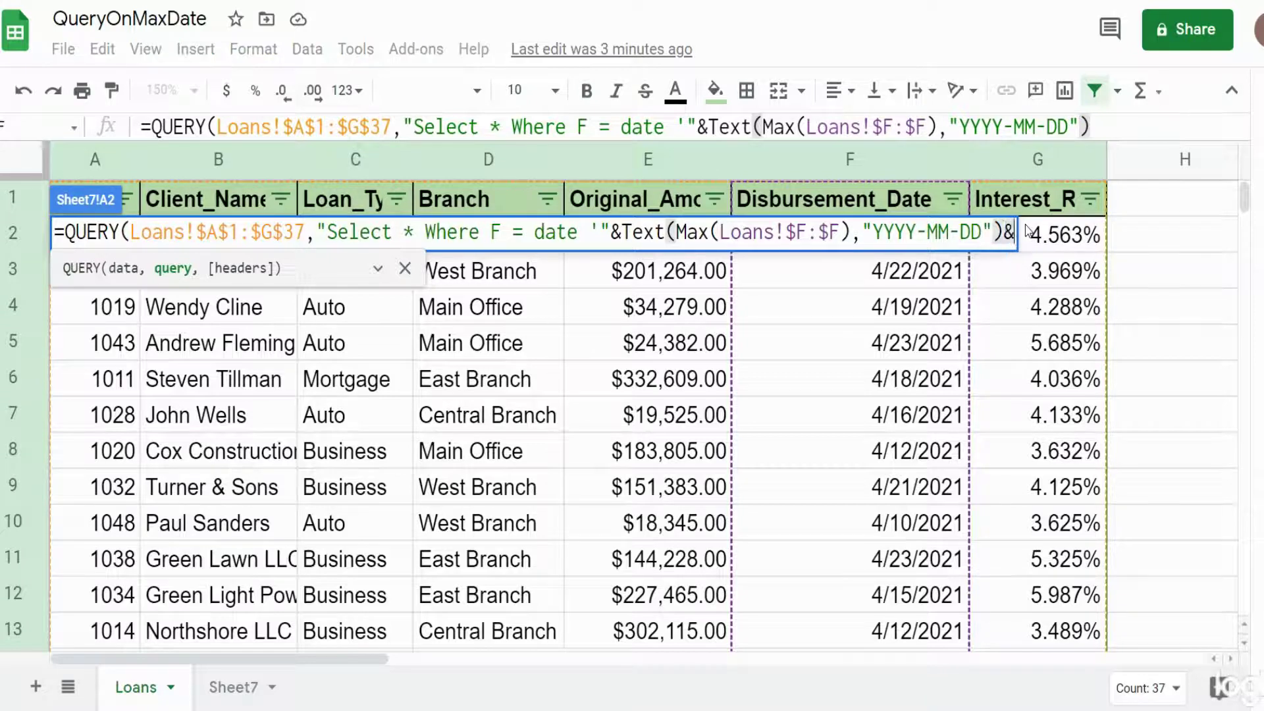
pyautogui.write('"')
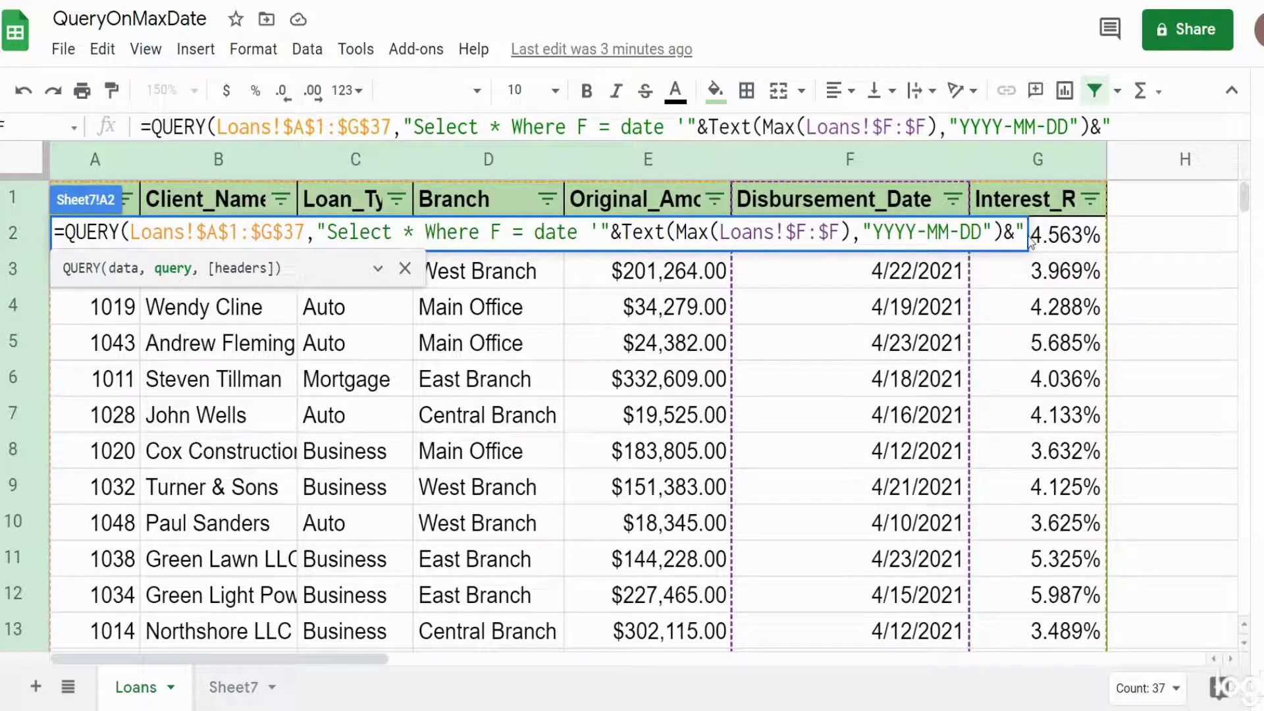
pyautogui.write('\'"')
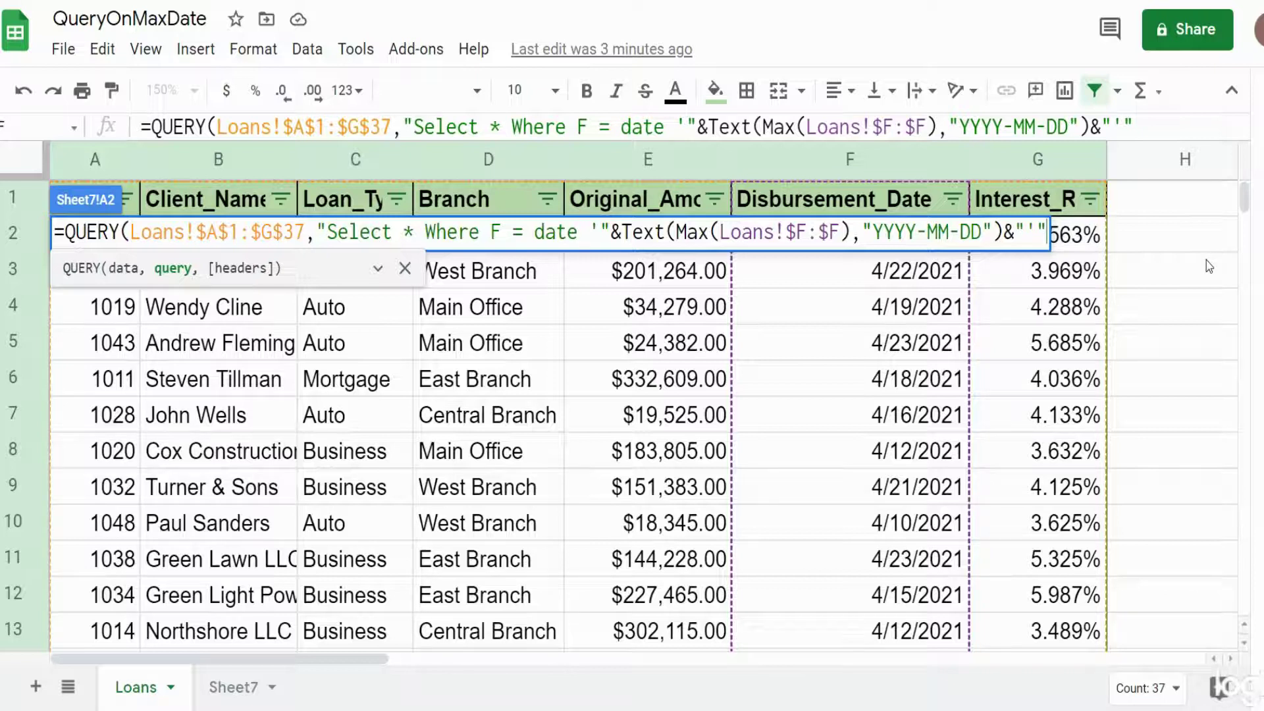
pyautogui.write(',')
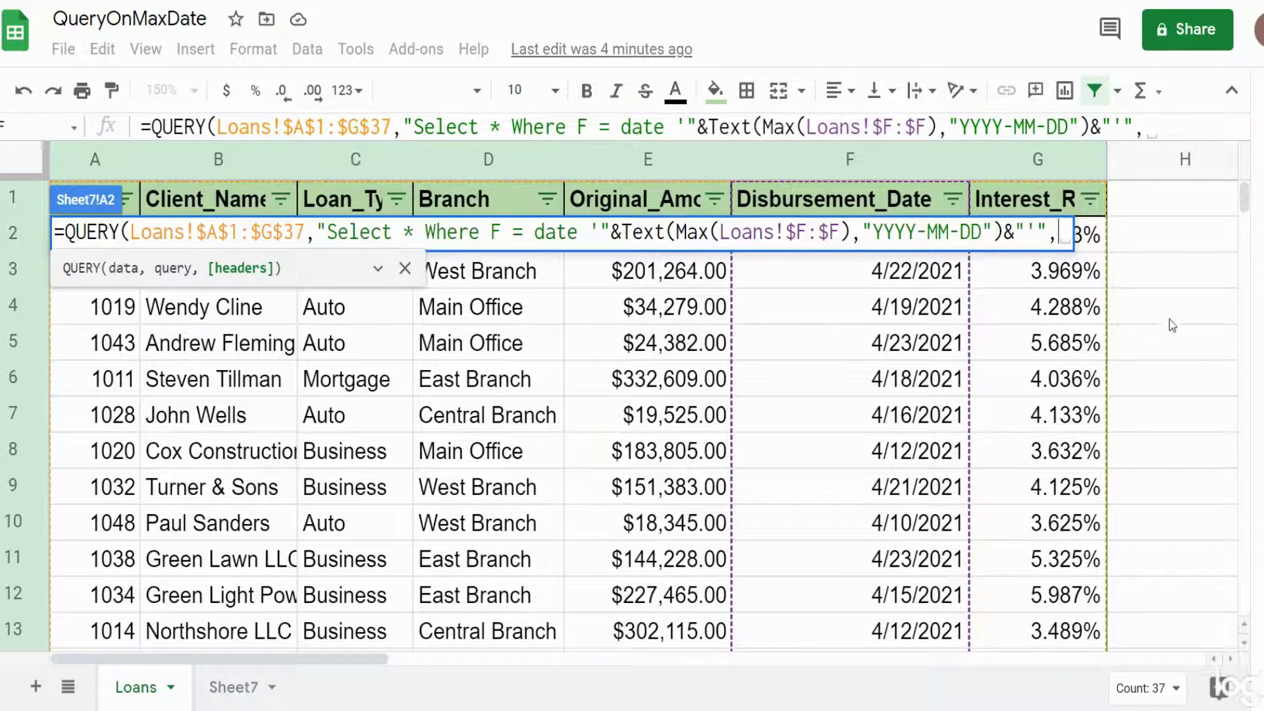
pyautogui.write('1')
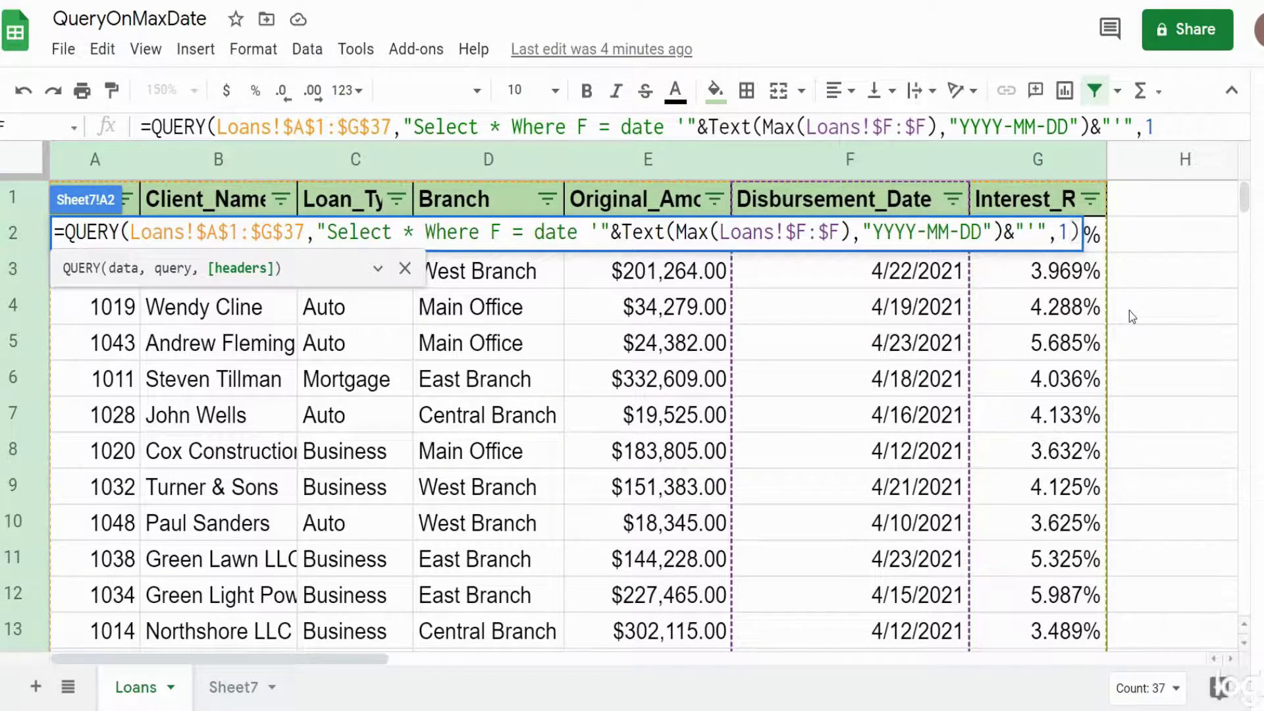
pyautogui.write(')')
pyautogui.press('Return')
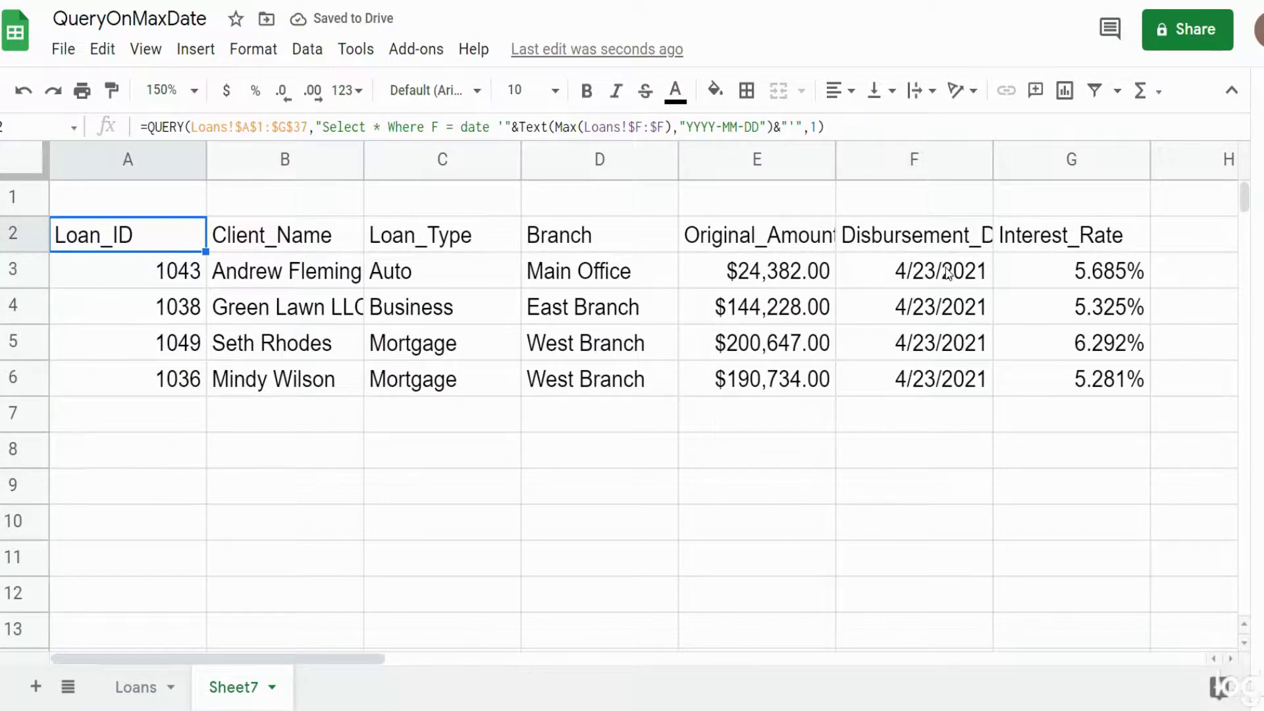
pyautogui.moveTo(946, 271); pyautogui.dragTo(925, 377)
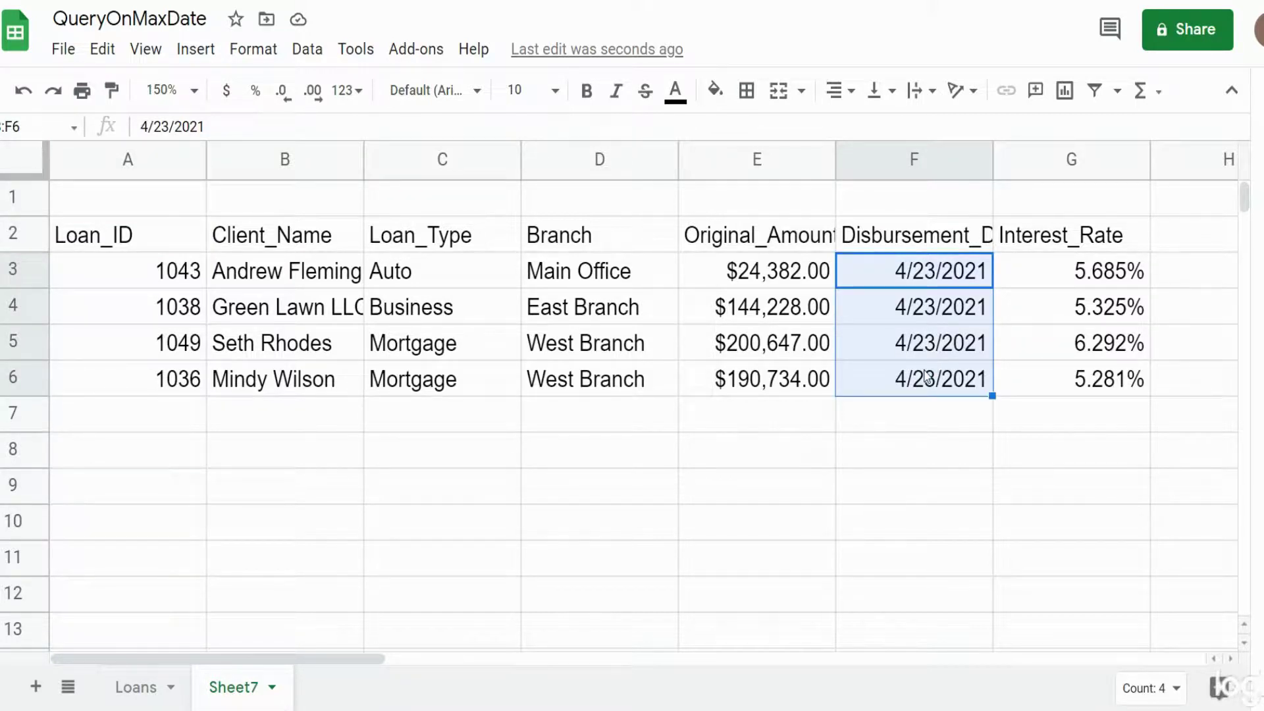
# Check the Loans Disbursement_Date filter list to confirm 4/23/2021 is the latest date.
pyautogui.click(134, 688)
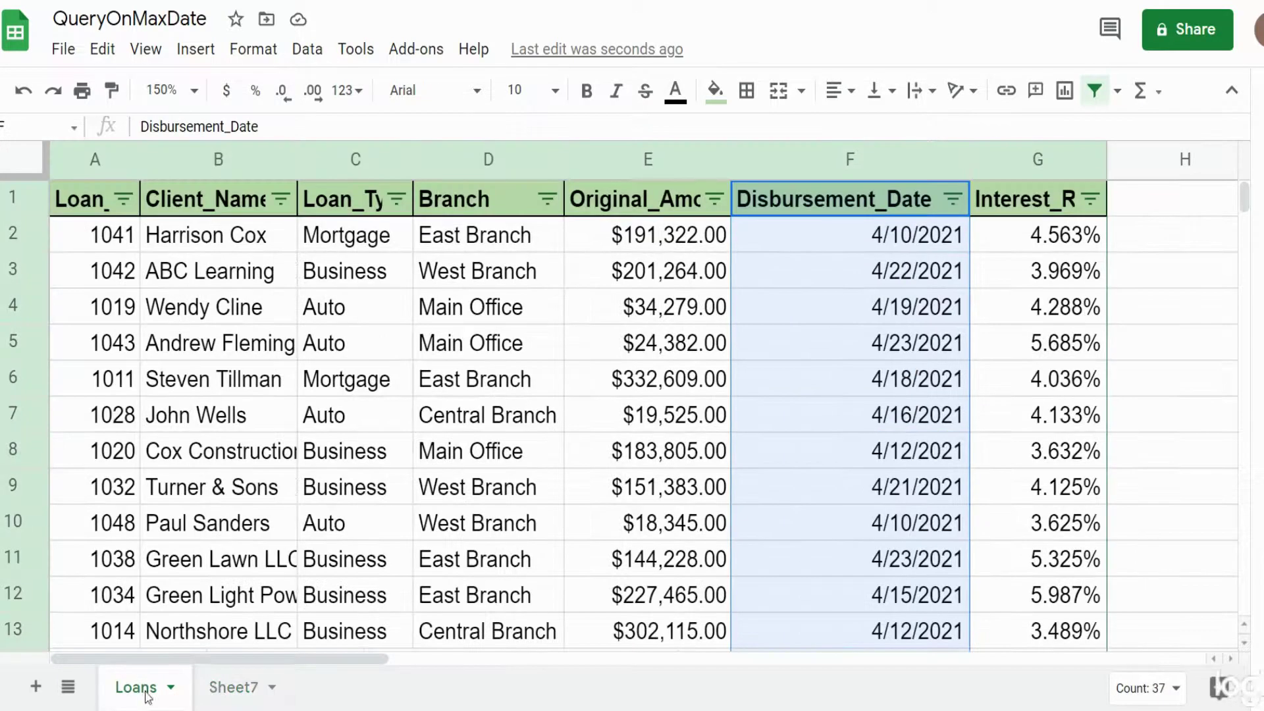
pyautogui.click(951, 200)
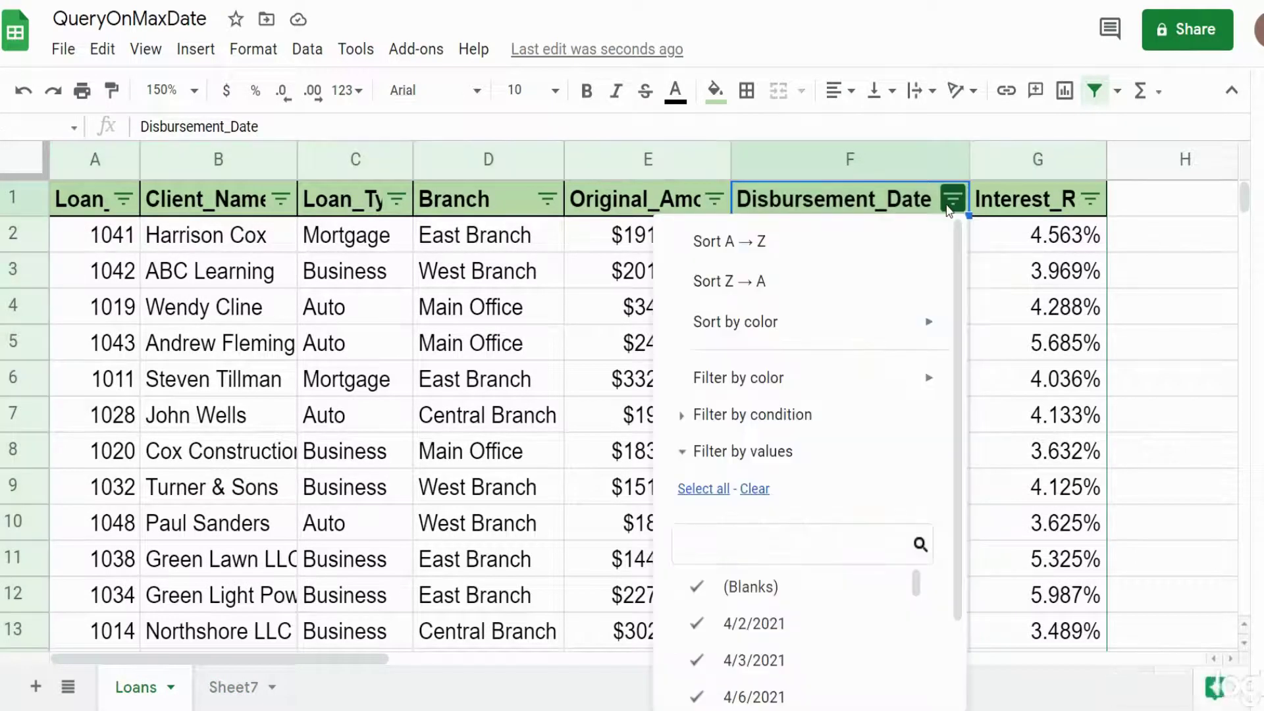
pyautogui.scroll(-2, 811, 435)
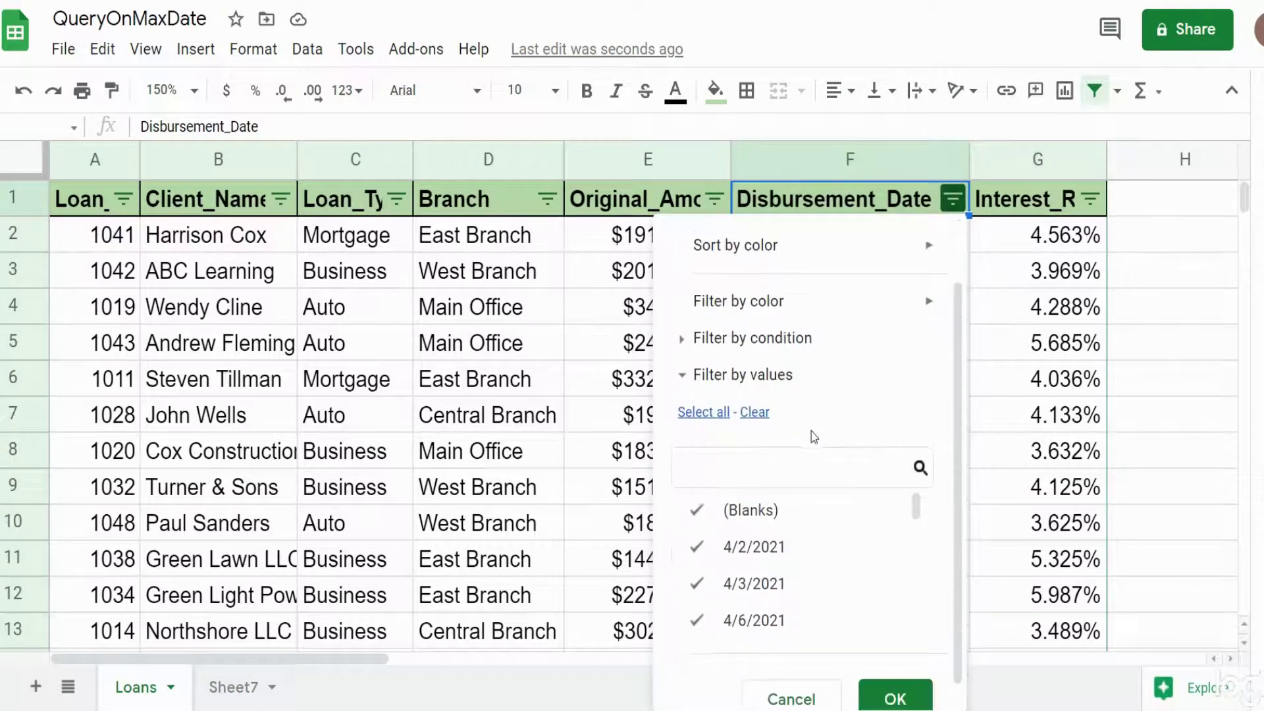
pyautogui.scroll(-5, 793, 527)
pyautogui.scroll(-3, 793, 527)
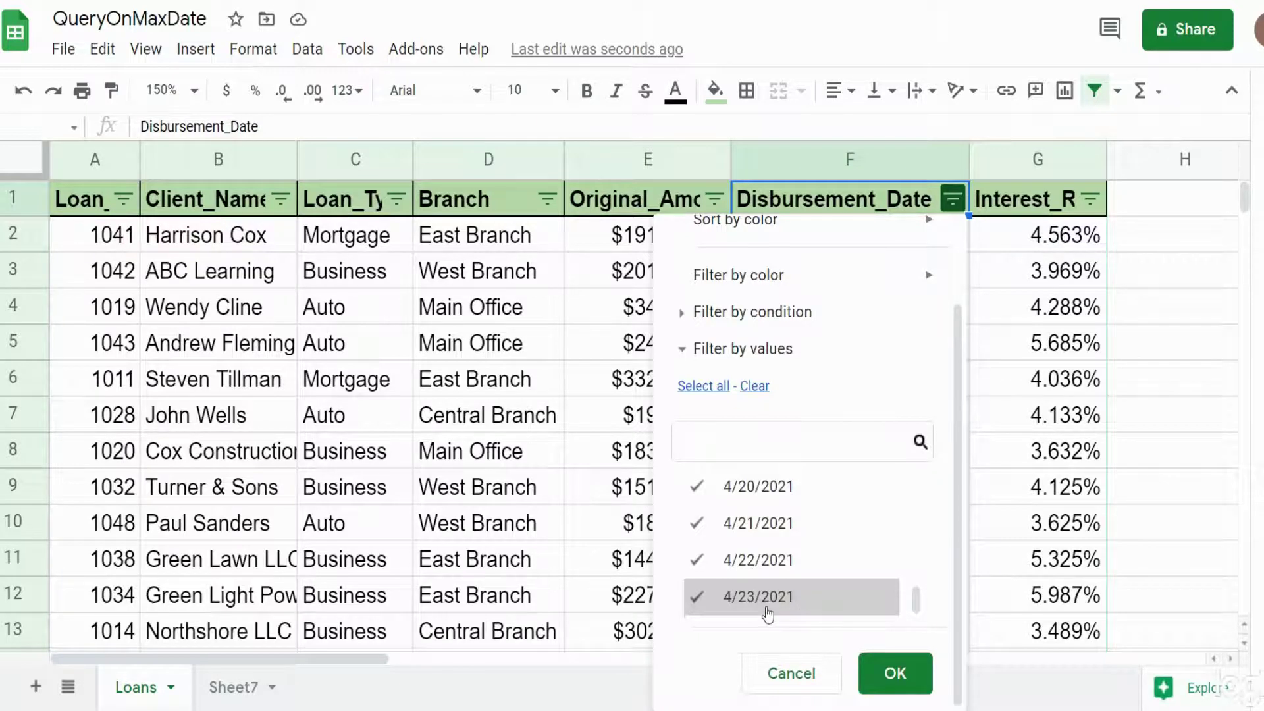
pyautogui.click(1039, 416)
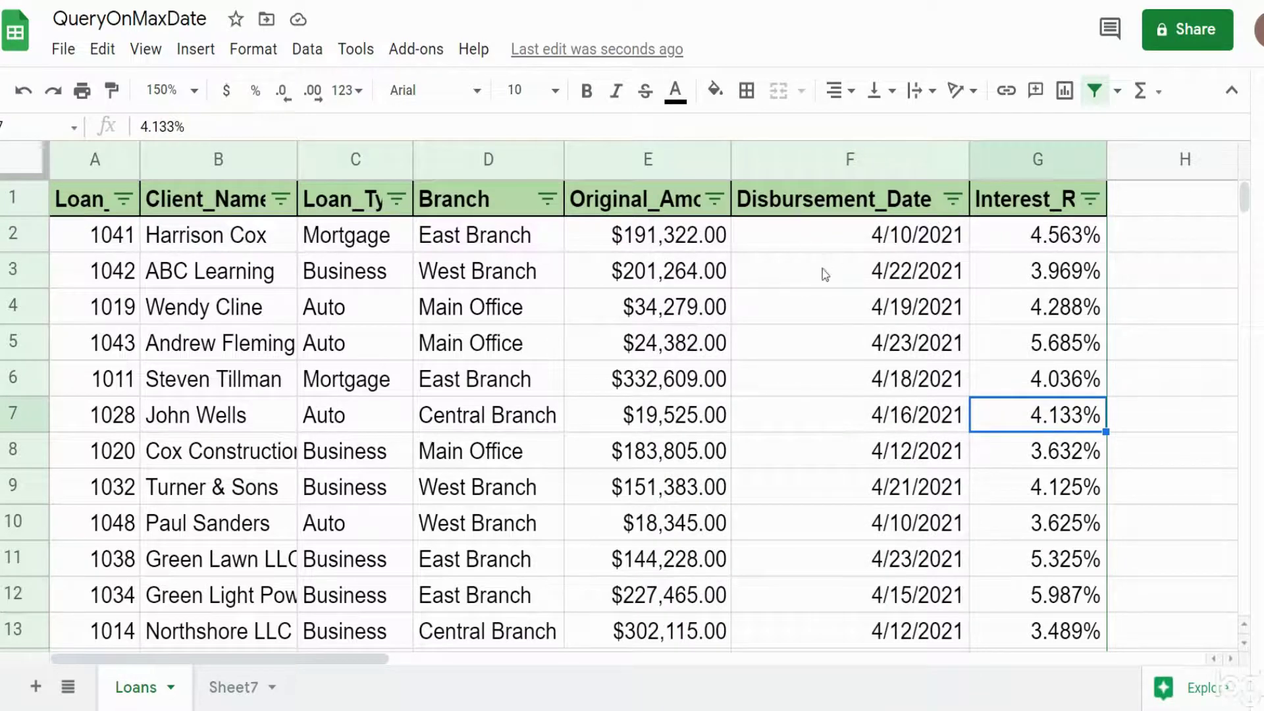
# Enter 4/24/2021 in Loans cell F4, replacing 4/19/2021.
pyautogui.click(849, 306)
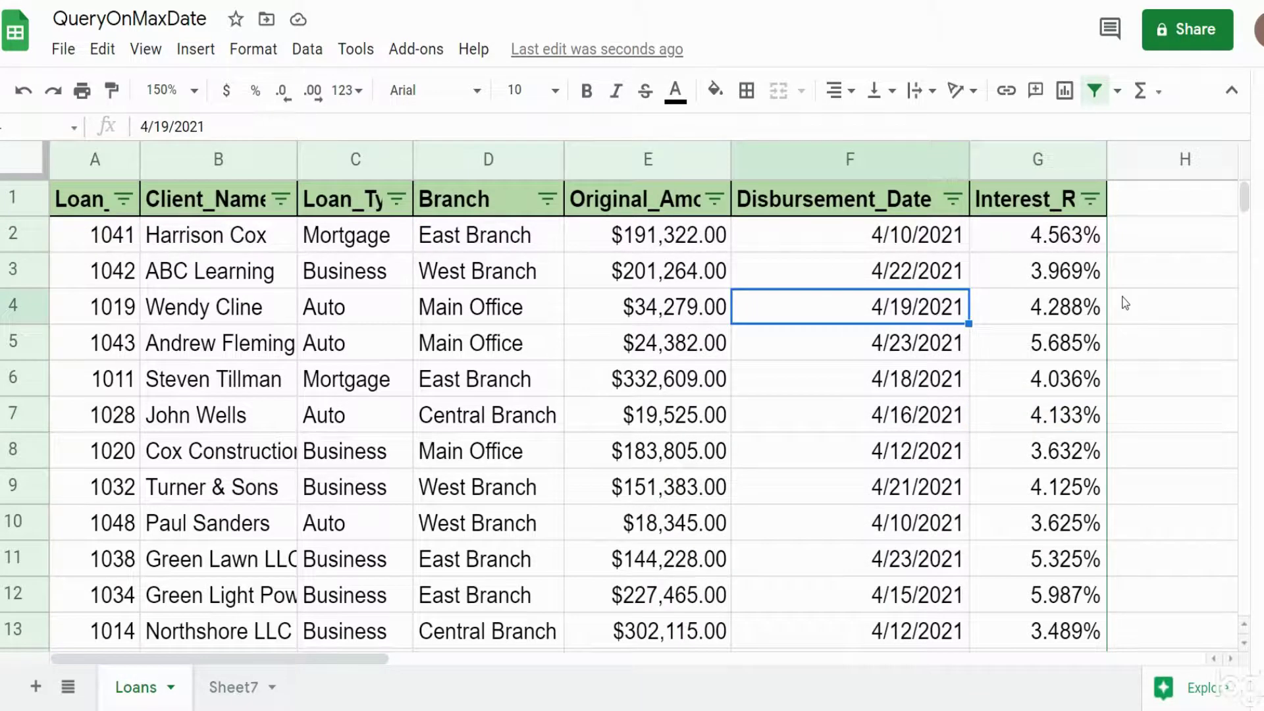
pyautogui.write('4/24/')
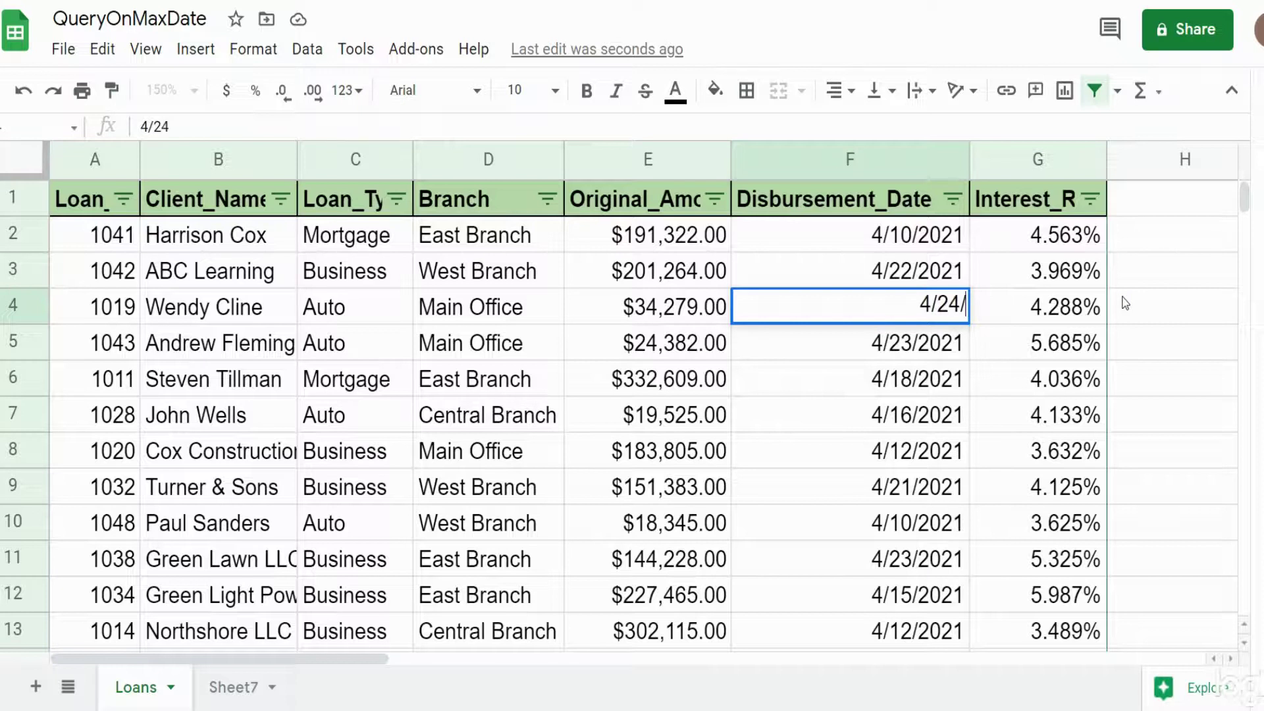
pyautogui.write('2021')
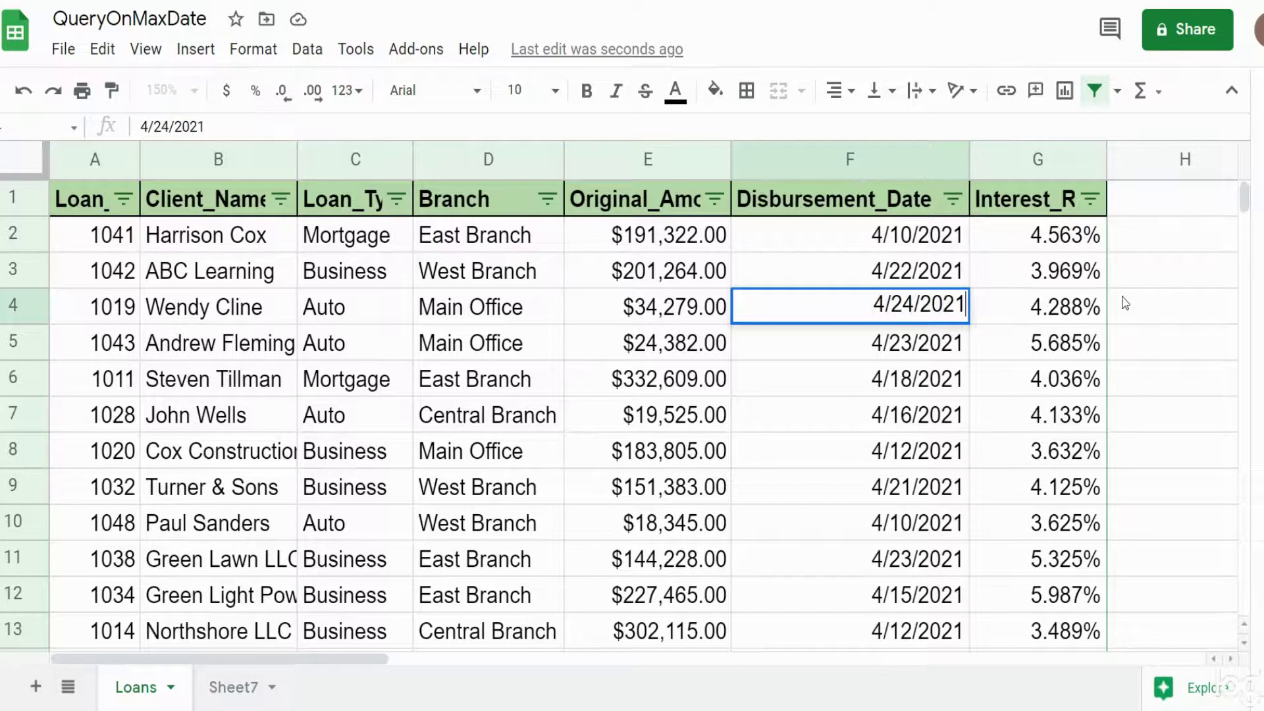
pyautogui.press('Return')
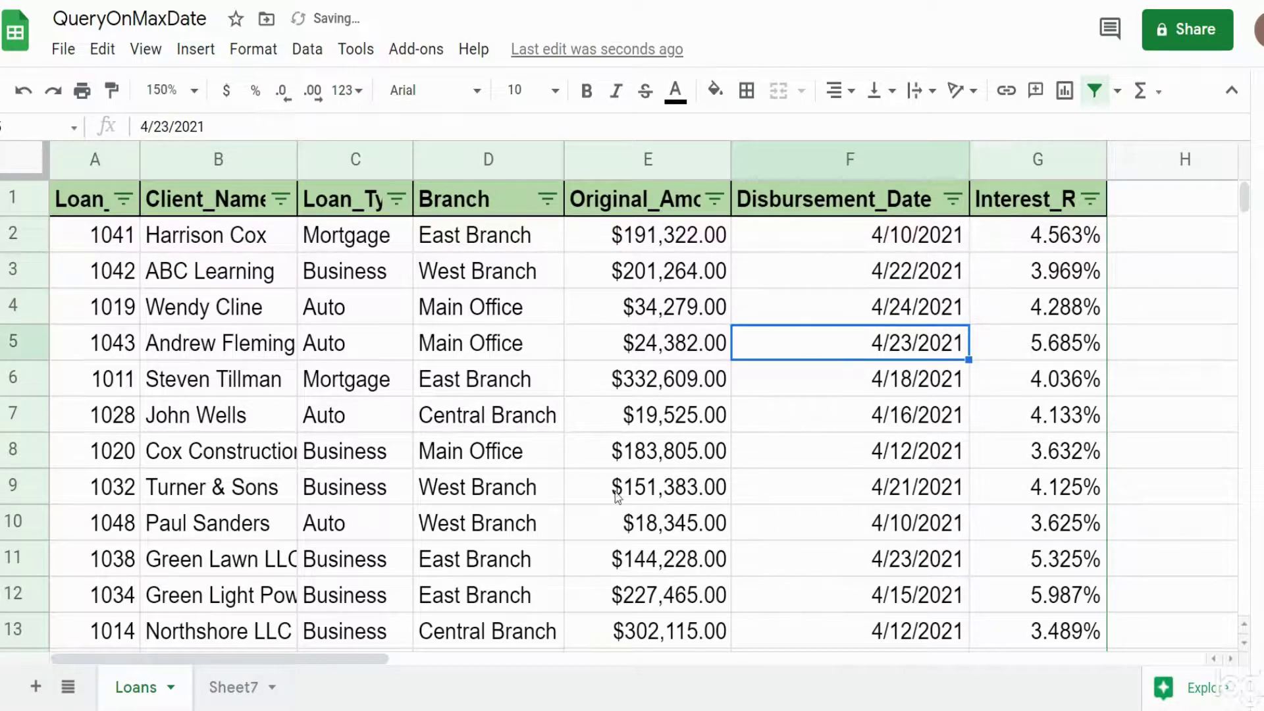
# Switch to Sheet7 and verify F3 shows the single loan dated 4/24/2021.
pyautogui.click(233, 686)
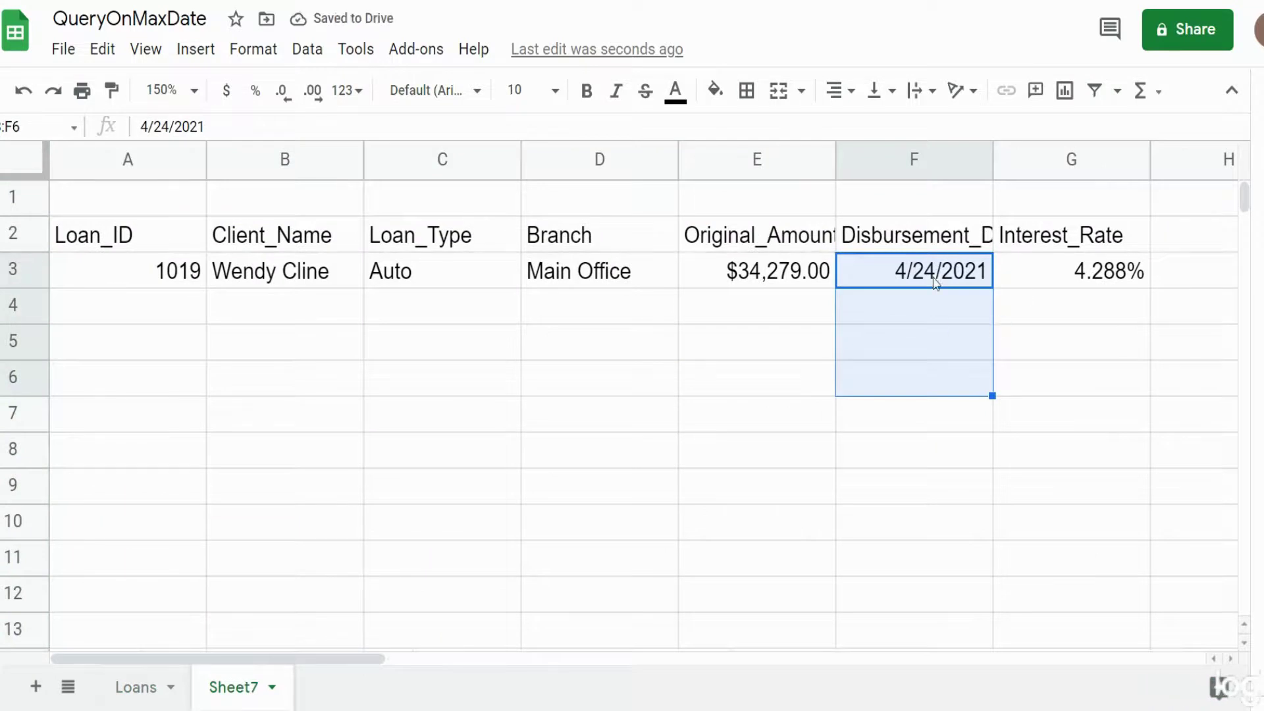
pyautogui.click(987, 280)
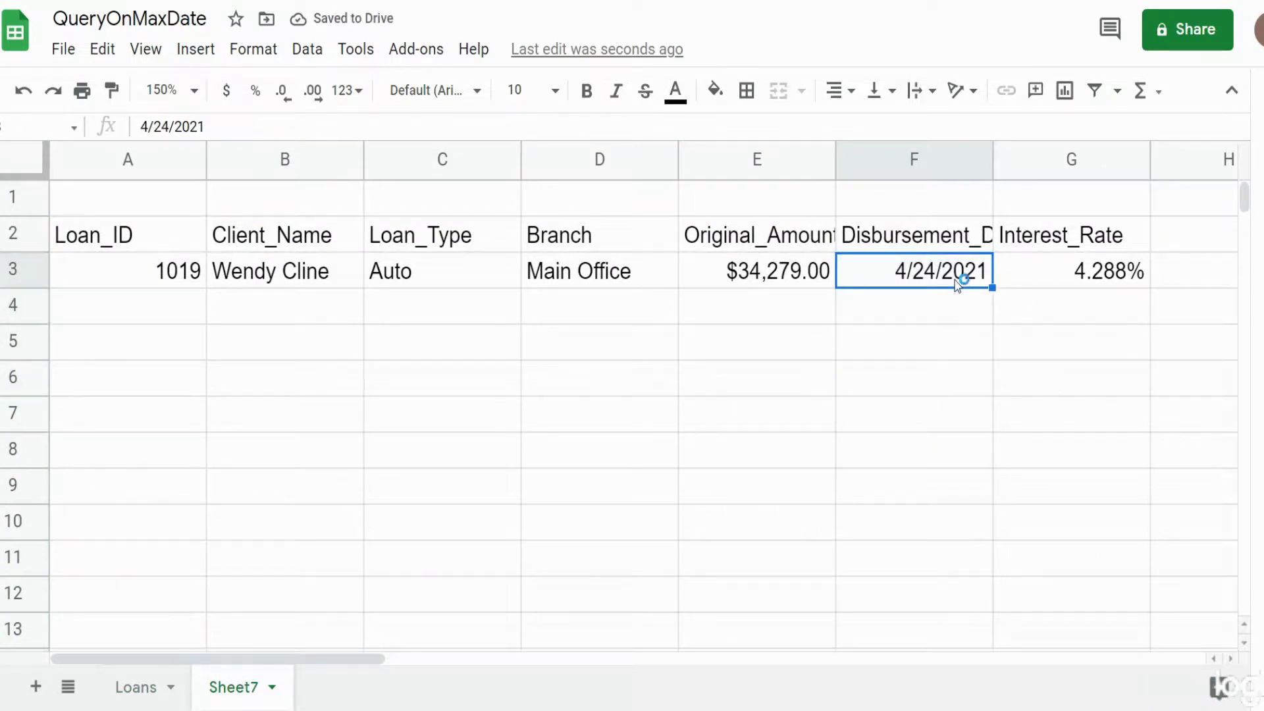